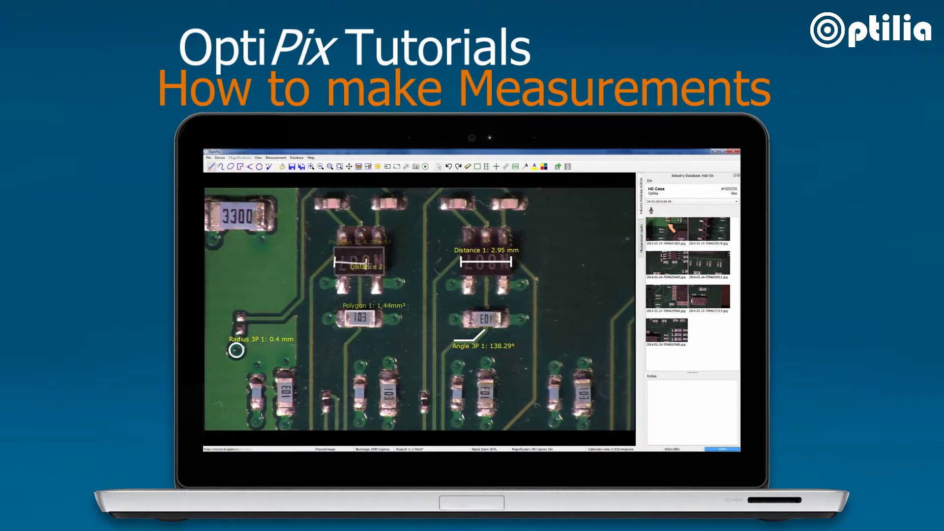
# Measure the distance across the left chip and place a point of the three-point angle on the trace bend beside the right chip
pyautogui.moveTo(335, 262); pyautogui.dragTo(384, 260)
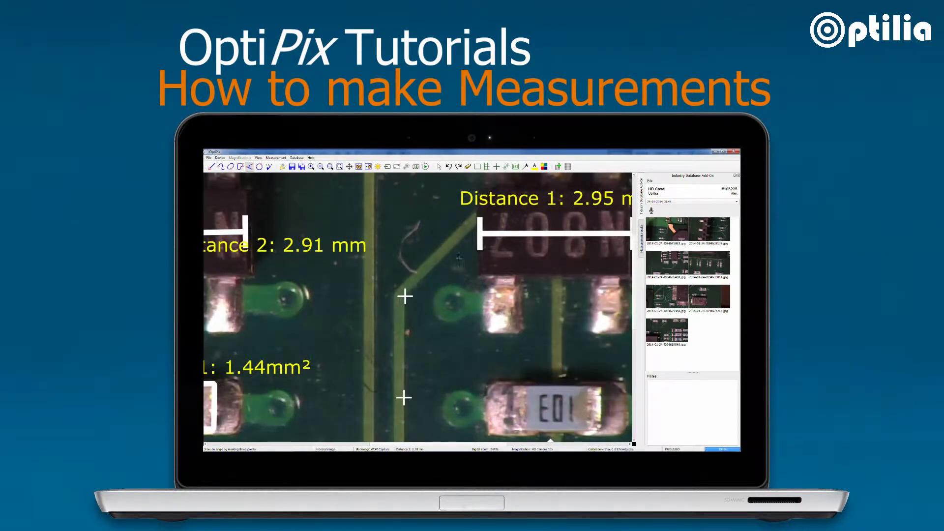
pyautogui.click(467, 235)
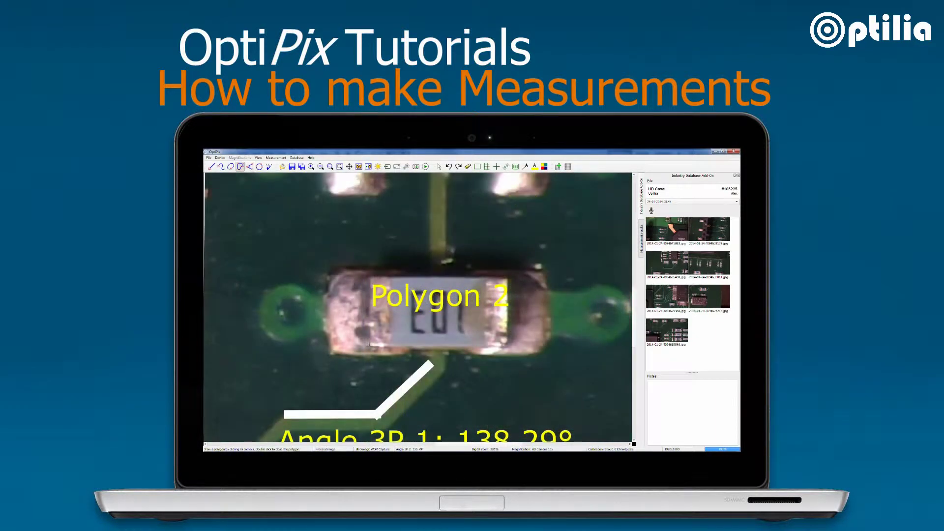
# Draw a four-corner polygon measurement around the body of the E01 resistor
pyautogui.click(370, 273)
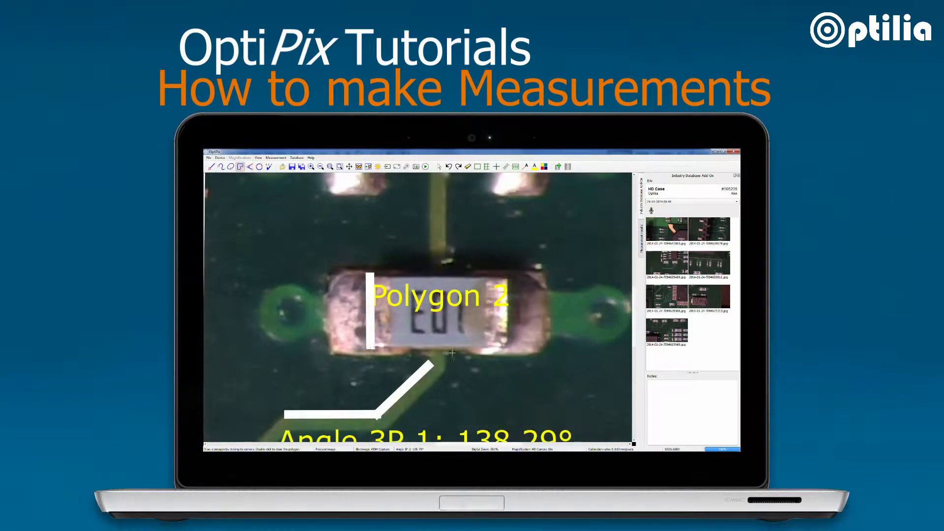
pyautogui.click(511, 344)
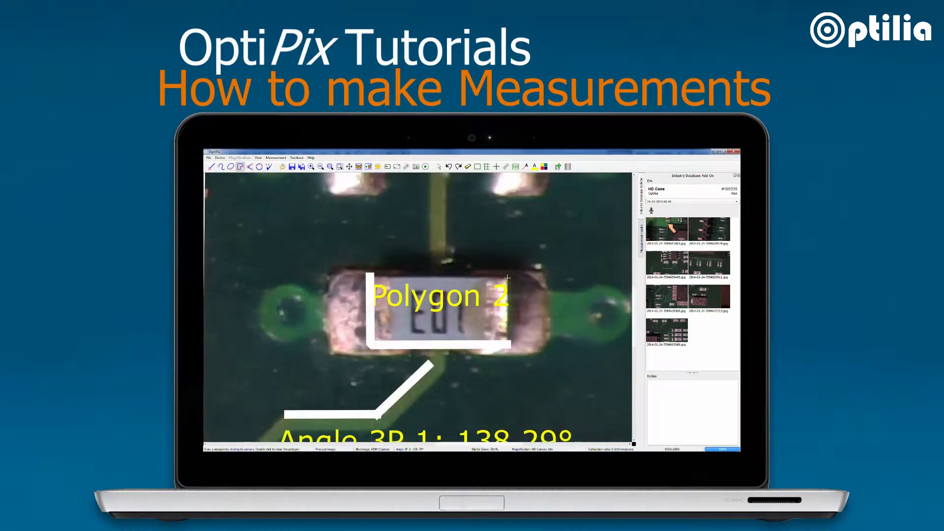
pyautogui.click(507, 277)
pyautogui.doubleClick(368, 276)
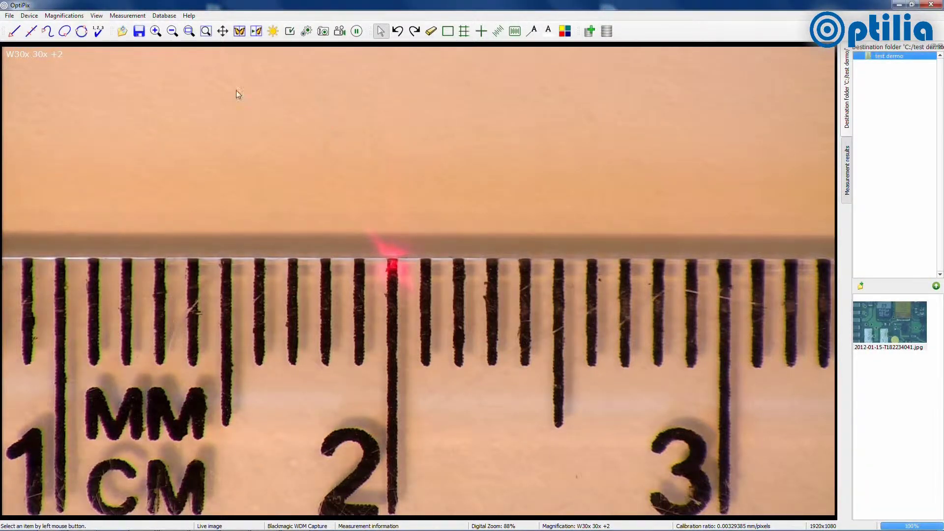
# Add a new magnification named W30x 10x to the list of magnifications
pyautogui.click(56, 13)
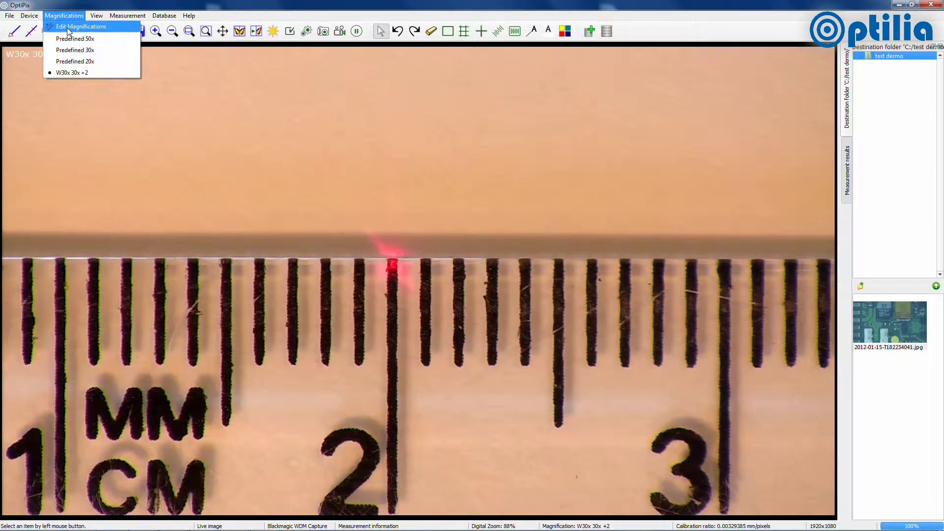
pyautogui.click(69, 31)
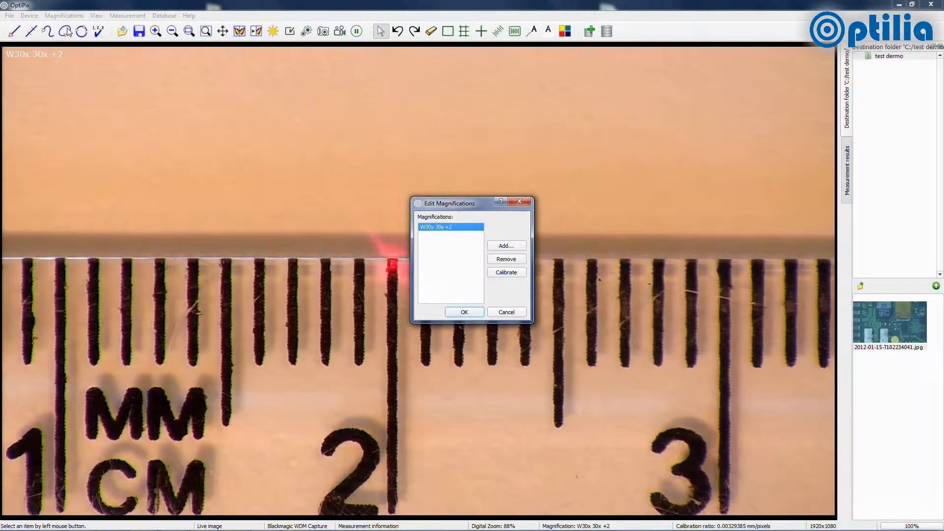
pyautogui.click(506, 246)
pyautogui.write('W')
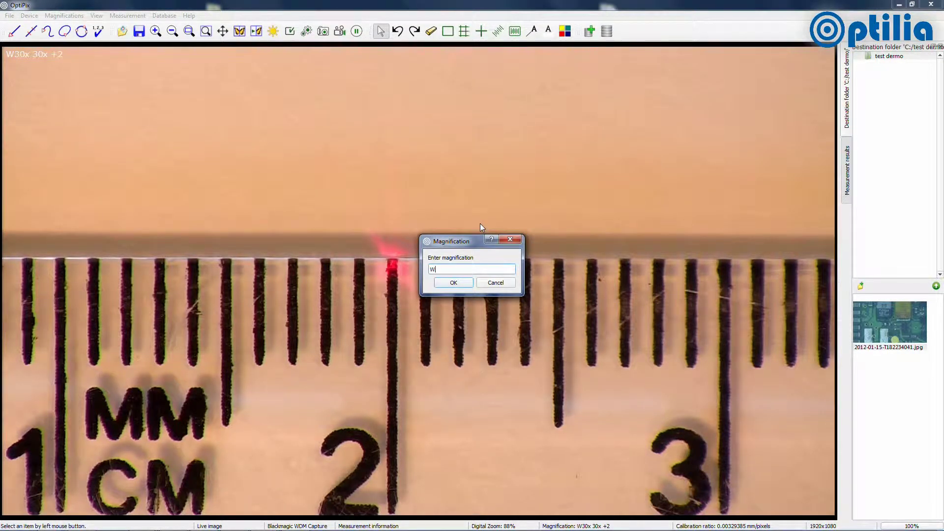
pyautogui.write('30x 10x')
pyautogui.click(453, 283)
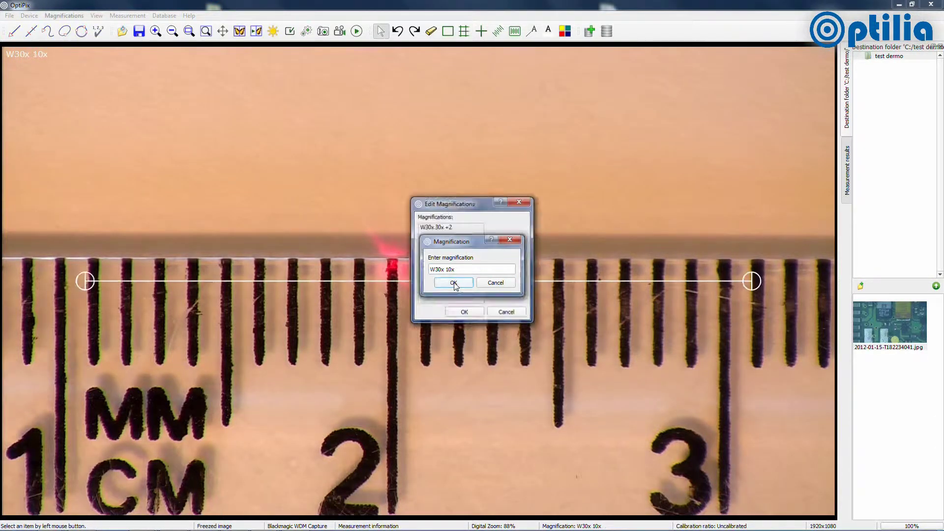
# Fit the calibration line to the ruler, with its ends on the left edges of the 1 cm and 3 cm marks
pyautogui.moveTo(450, 234); pyautogui.dragTo(417, 163)
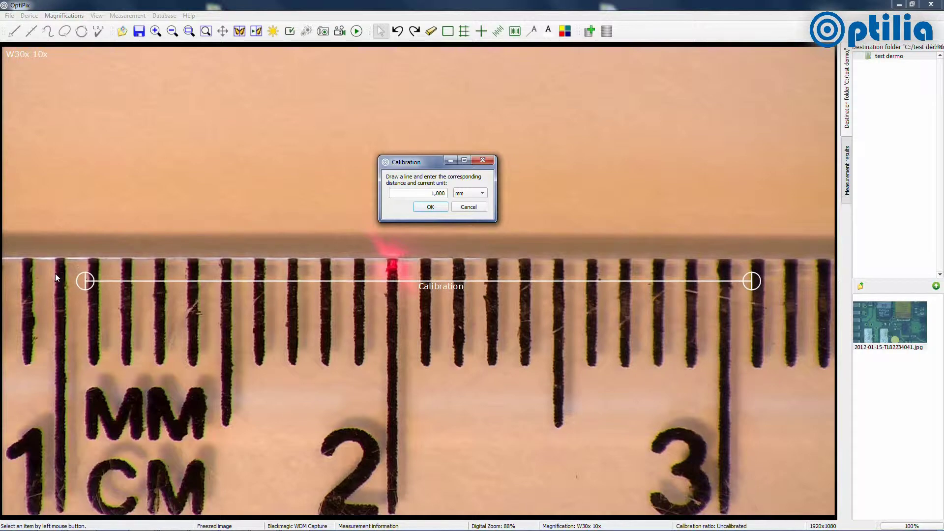
pyautogui.scroll(5, 47, 285)
pyautogui.moveTo(223, 293); pyautogui.dragTo(76, 290)
pyautogui.scroll(-5, 261, 312)
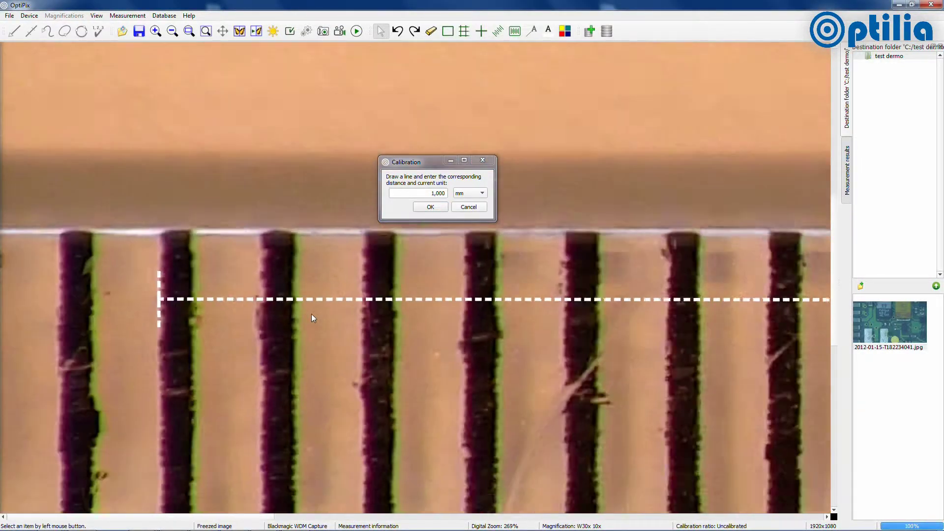
pyautogui.scroll(-1, 346, 325)
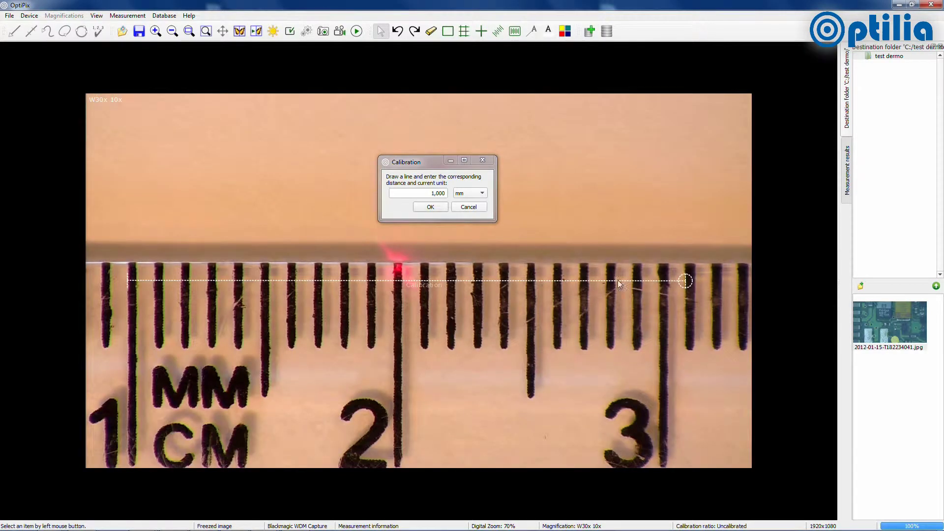
pyautogui.scroll(5, 699, 276)
pyautogui.scroll(2, 774, 284)
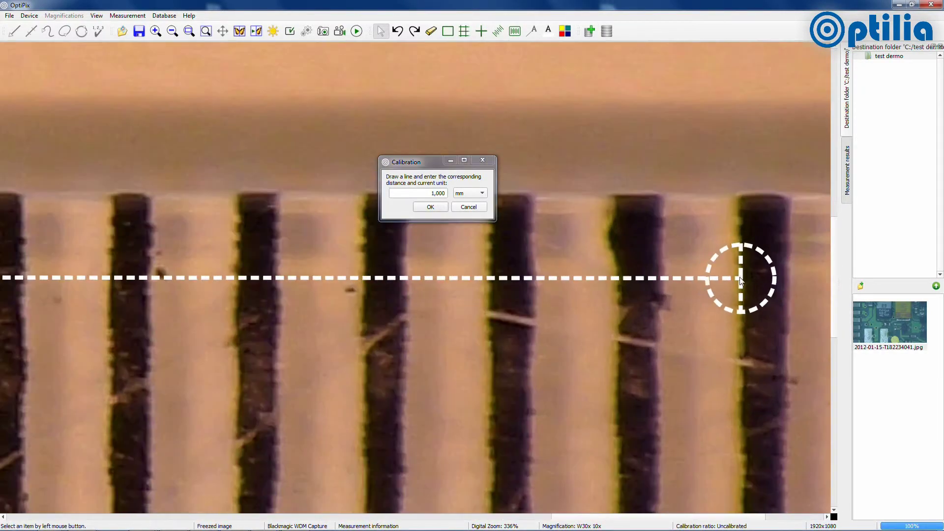
pyautogui.moveTo(774, 284); pyautogui.dragTo(619, 282)
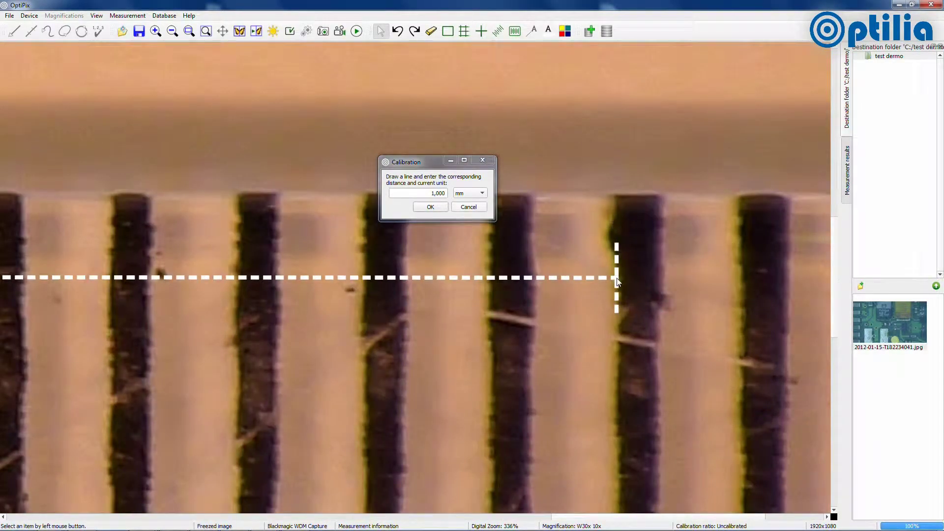
# Set the calibration distance to 20 mm and save the calibration
pyautogui.scroll(-8, 219, 295)
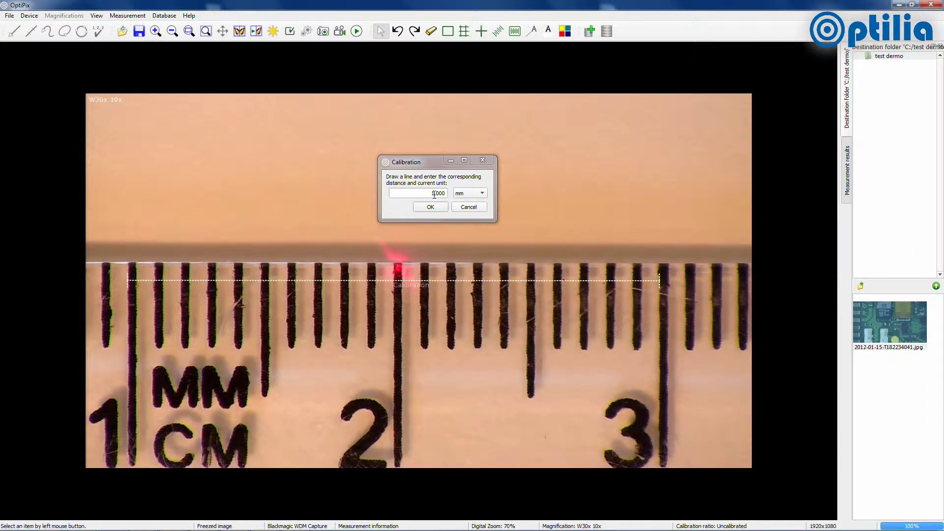
pyautogui.click(433, 194)
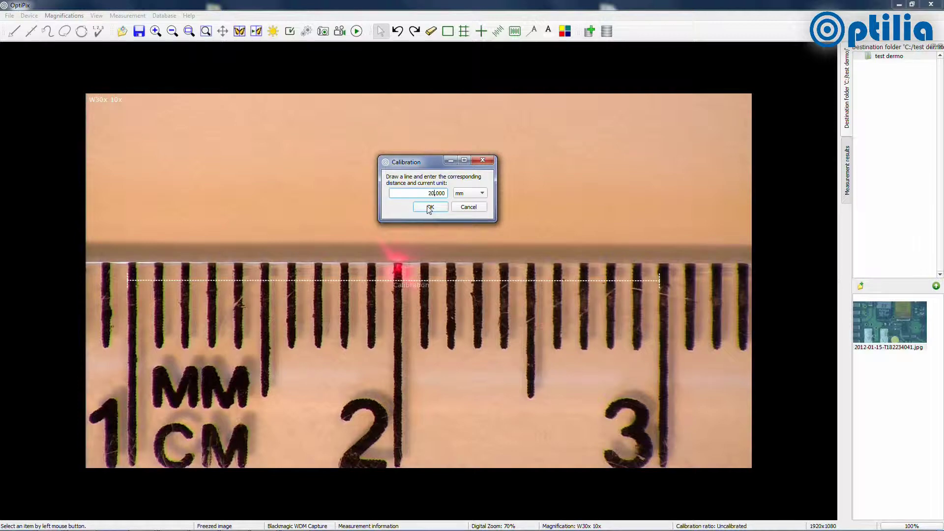
pyautogui.click(430, 208)
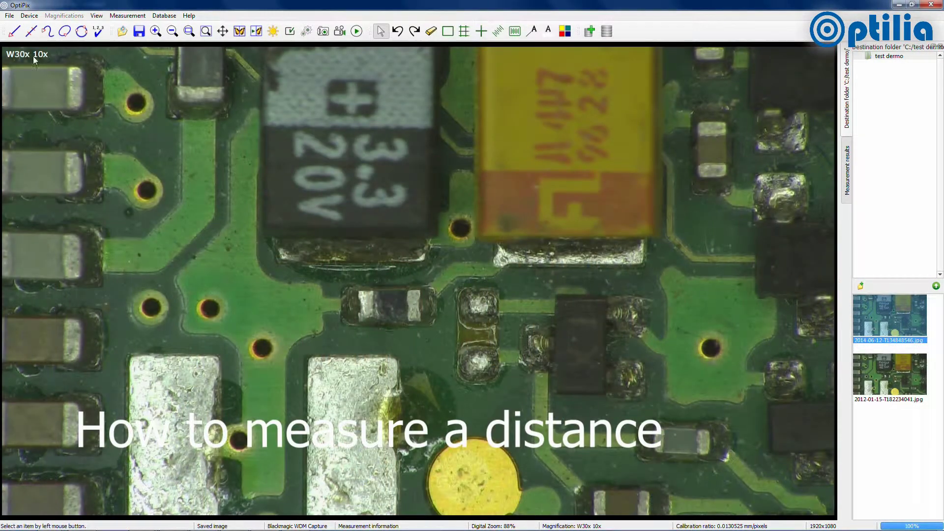
# Measure the distance between the outer edges of the two silver terminals on the small component below the 3.3 20V capacitor
pyautogui.click(20, 37)
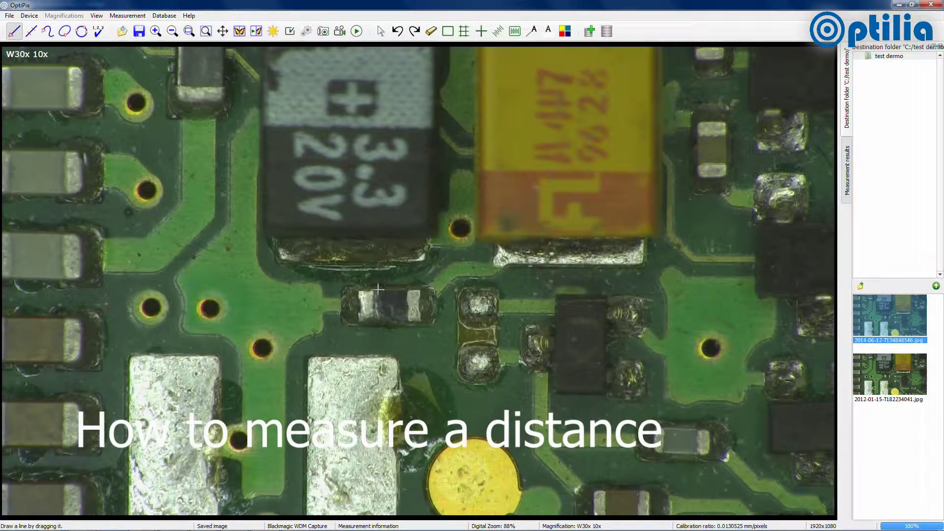
pyautogui.scroll(6, 388, 295)
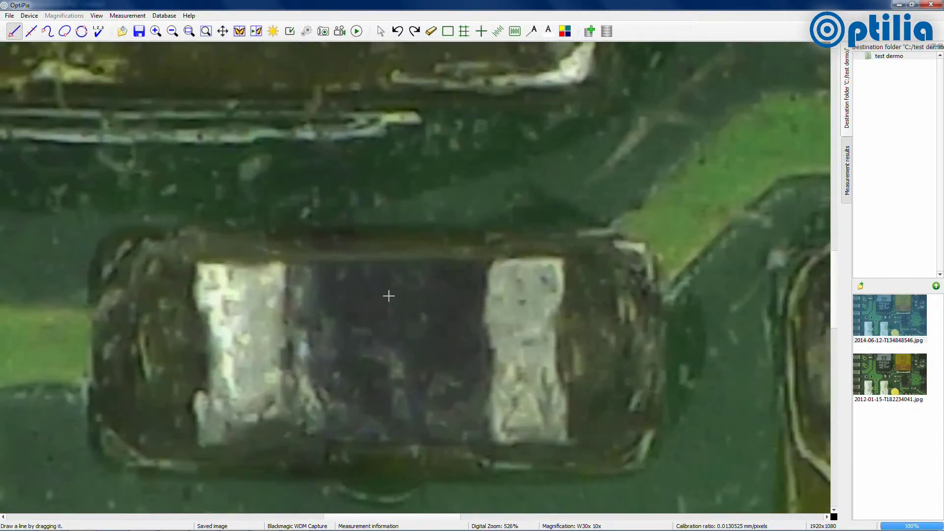
pyautogui.moveTo(190, 286); pyautogui.dragTo(565, 283)
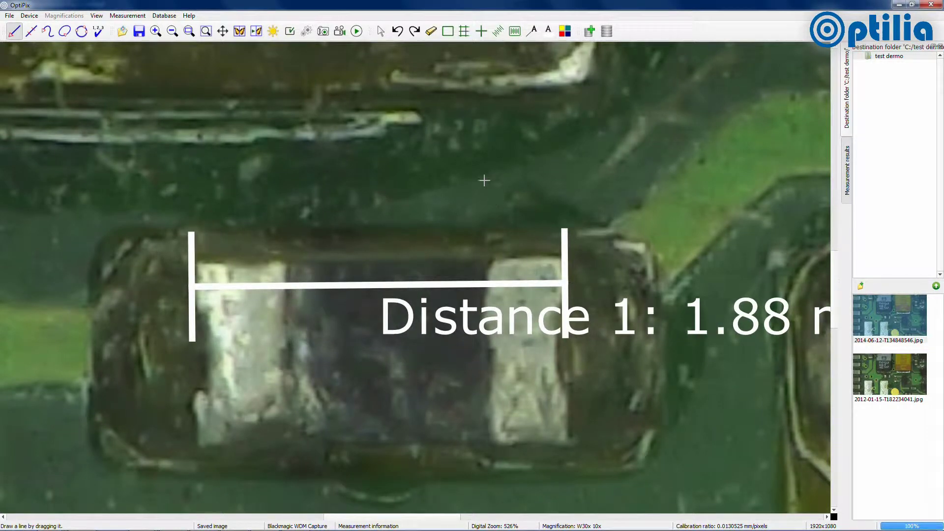
# Move the distance label above the measurement line, clear of the component, and deselect it
pyautogui.click(381, 32)
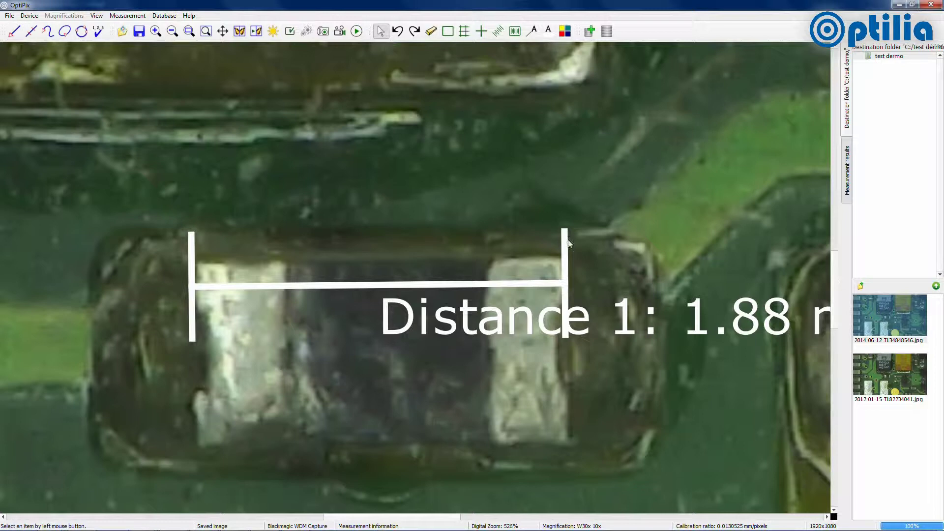
pyautogui.moveTo(624, 324); pyautogui.dragTo(373, 179)
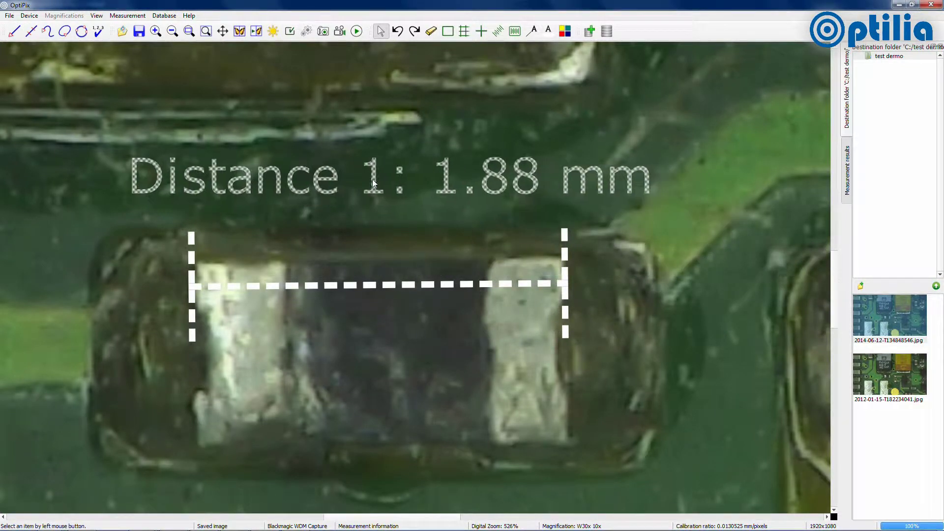
pyautogui.click(424, 234)
pyautogui.scroll(-3, 424, 235)
pyautogui.scroll(-6, 425, 240)
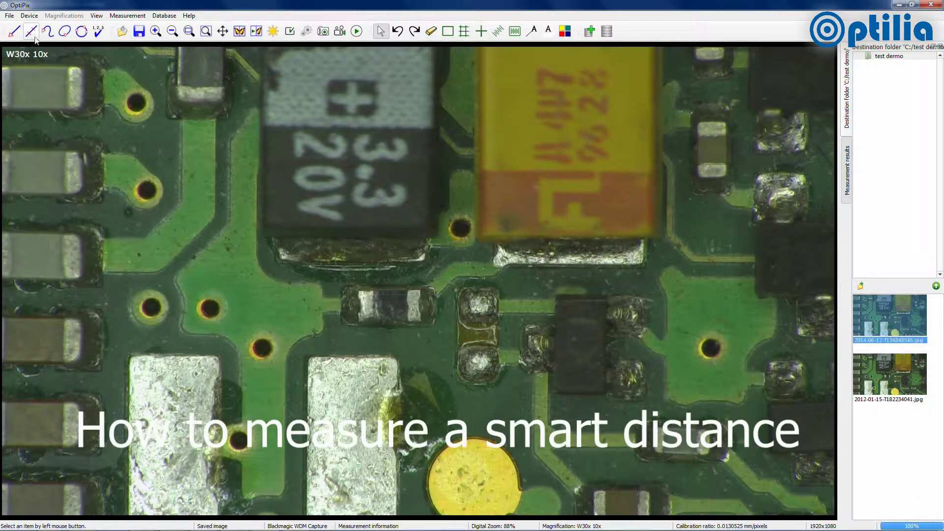
# Measure the small component below the 3.3 20V capacitor with an edge-detecting smart distance and place its label above the line
pyautogui.click(29, 33)
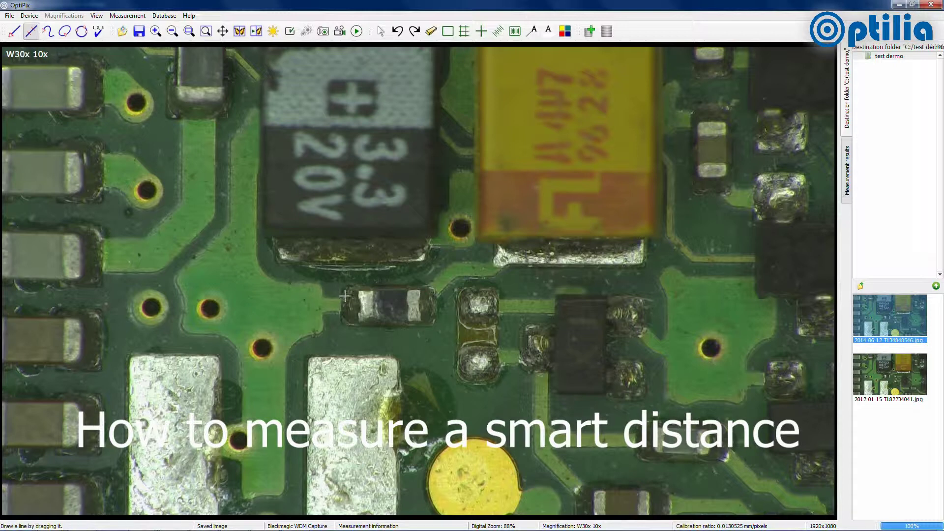
pyautogui.moveTo(346, 294); pyautogui.dragTo(431, 294)
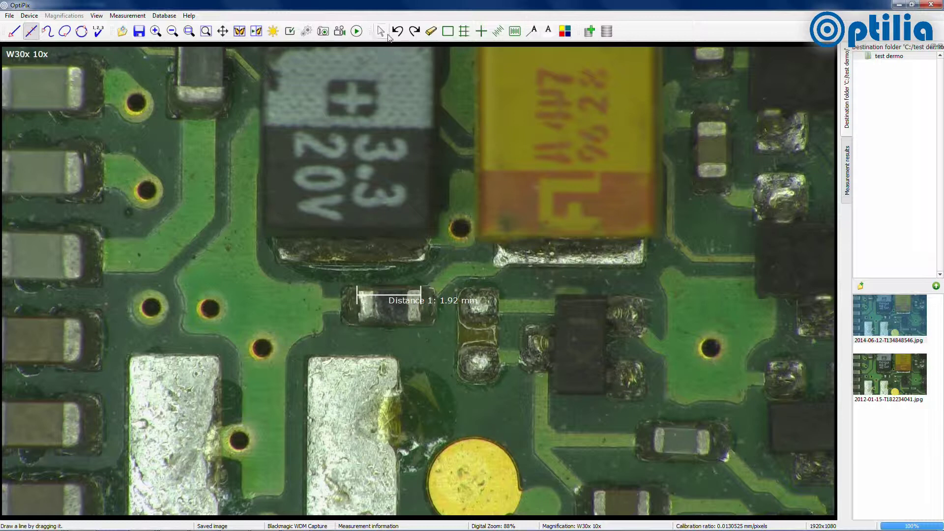
pyautogui.click(385, 34)
pyautogui.moveTo(459, 298); pyautogui.dragTo(414, 274)
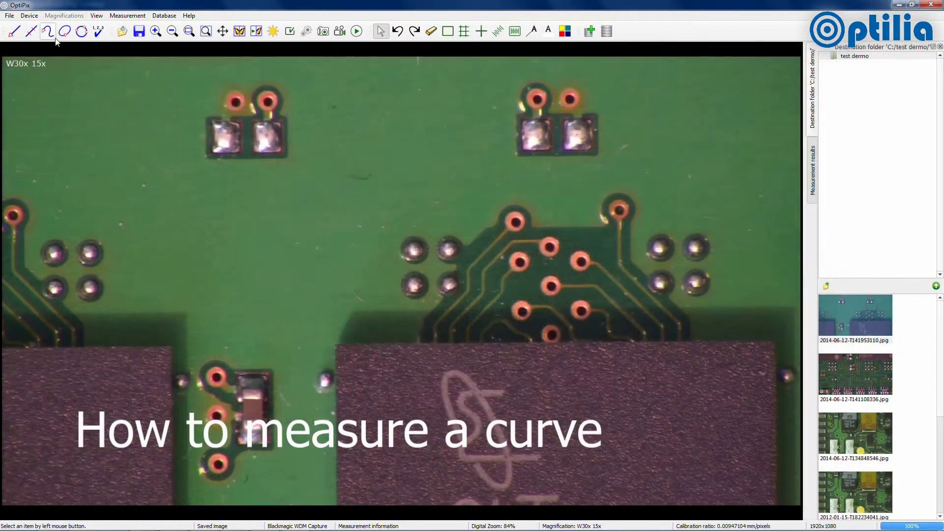
# Trace a curve measurement along the copper trace from the large chip's edge up to the centre via
pyautogui.click(49, 32)
pyautogui.scroll(6, 635, 309)
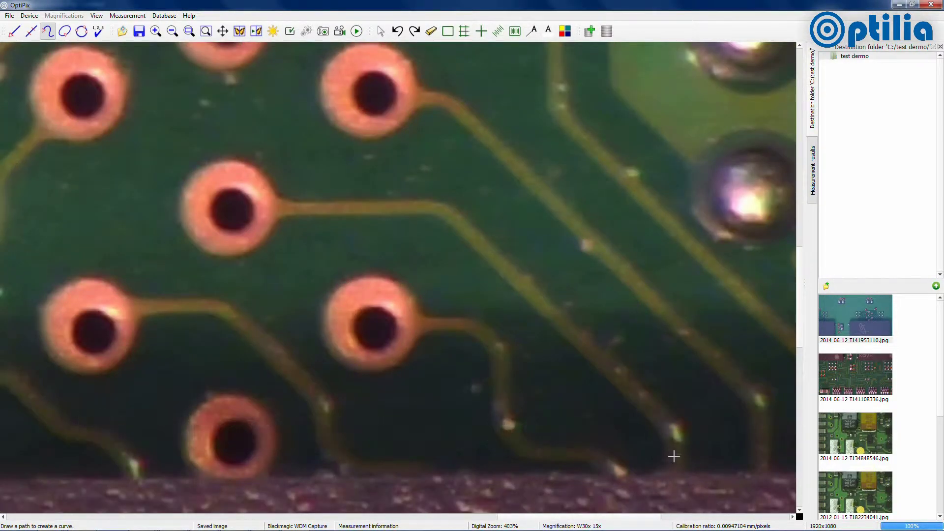
pyautogui.moveTo(675, 471)
pyautogui.mouseDown()
pyautogui.moveTo(662, 420)
pyautogui.moveTo(452, 217)
pyautogui.moveTo(284, 204)
pyautogui.mouseUp()
pyautogui.scroll(-8, 708, 405)
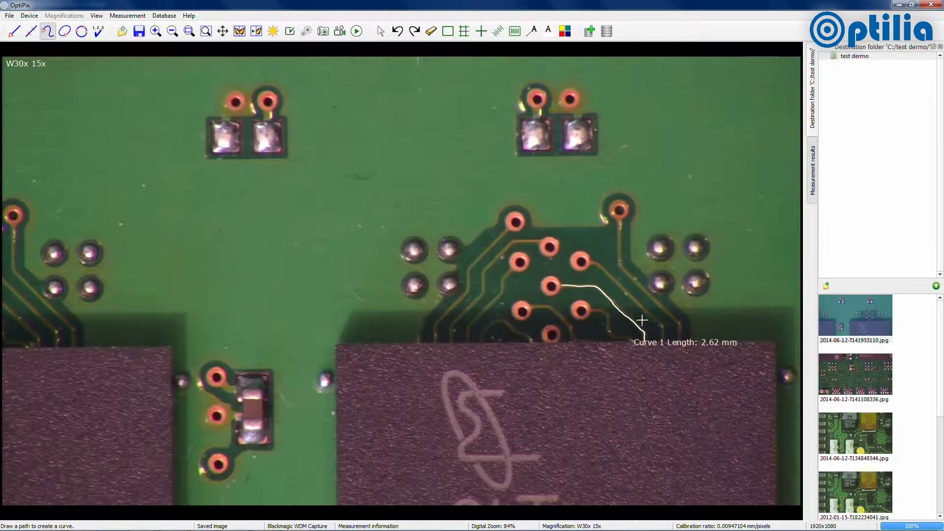
# Move the curve's length label off the chip edge to a spot above the traced curve and deselect it
pyautogui.click(385, 36)
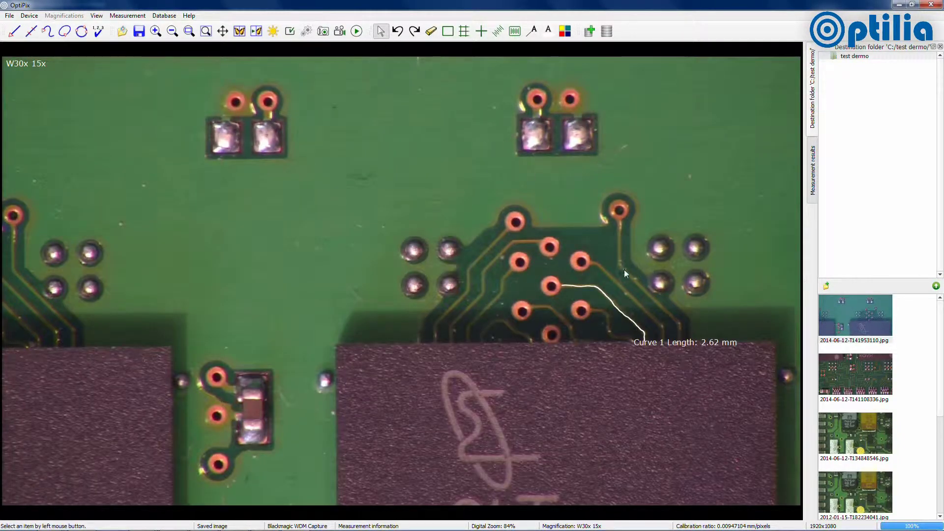
pyautogui.moveTo(673, 338); pyautogui.dragTo(542, 273)
pyautogui.click(535, 329)
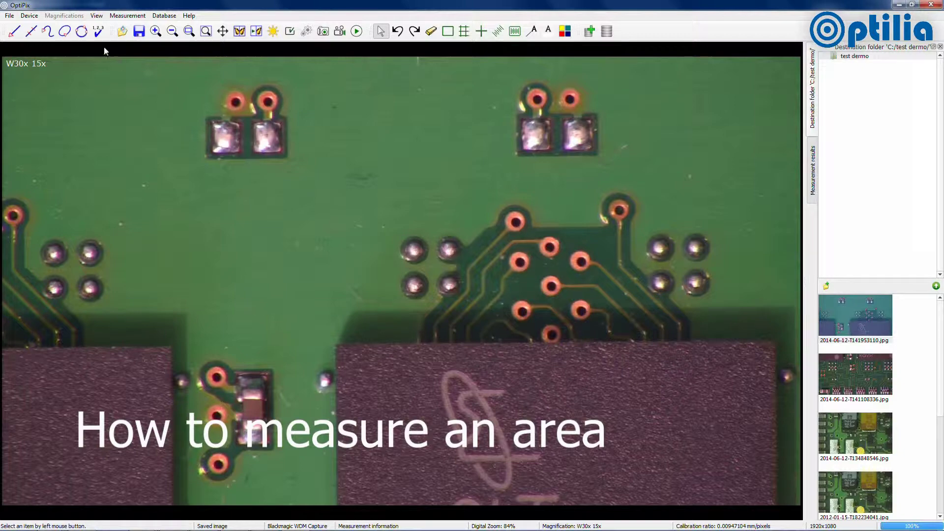
# Outline the leftmost square solder pad with a free-form area measurement and return to selection mode
pyautogui.click(64, 33)
pyautogui.scroll(5, 209, 119)
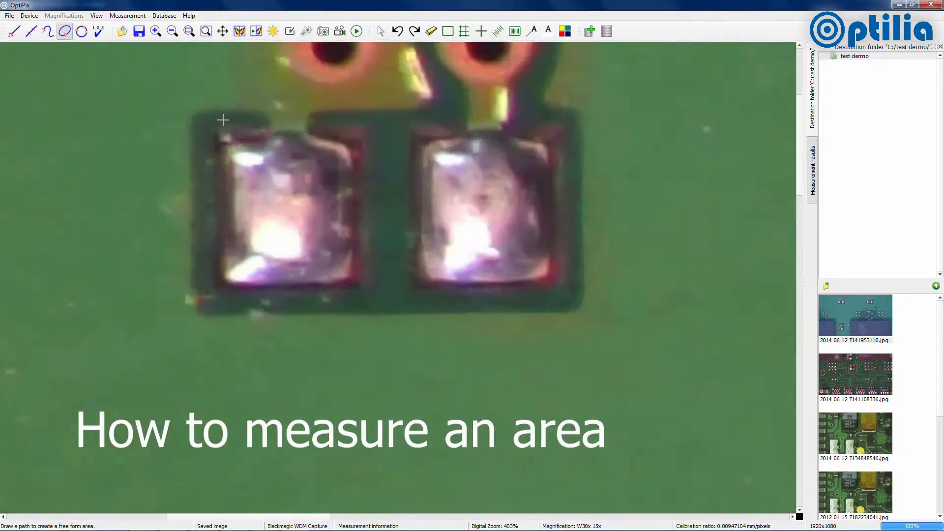
pyautogui.moveTo(221, 324)
pyautogui.mouseDown()
pyautogui.moveTo(279, 331)
pyautogui.moveTo(378, 320)
pyautogui.moveTo(386, 237)
pyautogui.moveTo(372, 154)
pyautogui.moveTo(302, 130)
pyautogui.moveTo(224, 149)
pyautogui.moveTo(215, 168)
pyautogui.moveTo(214, 318)
pyautogui.mouseUp()
pyautogui.scroll(-10, 249, 315)
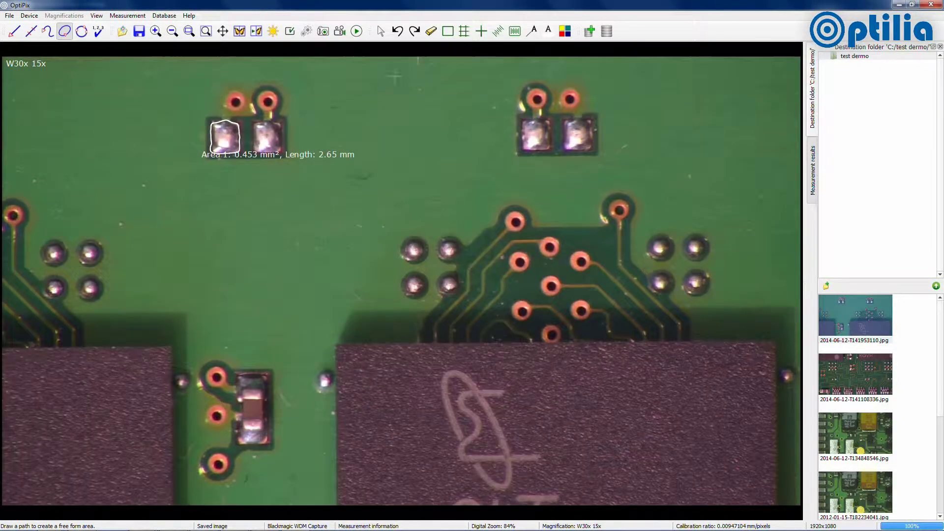
pyautogui.click(381, 32)
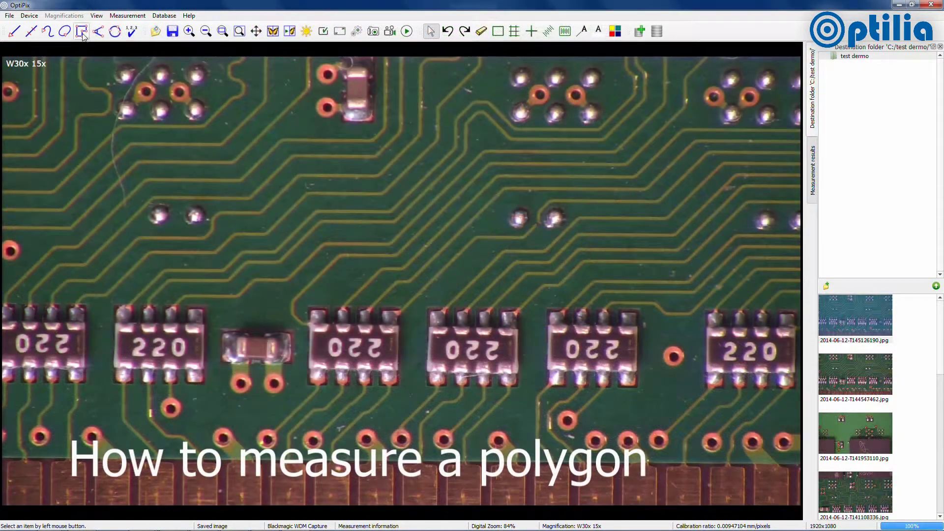
# Outline the body of the 220 chip beside the small brown capacitor with a four-corner polygon measurement
pyautogui.click(83, 34)
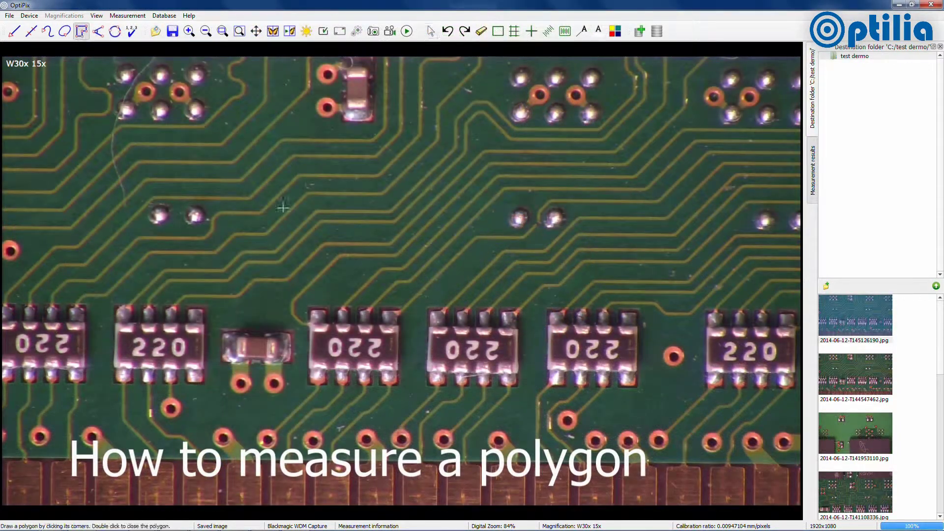
pyautogui.scroll(5, 350, 348)
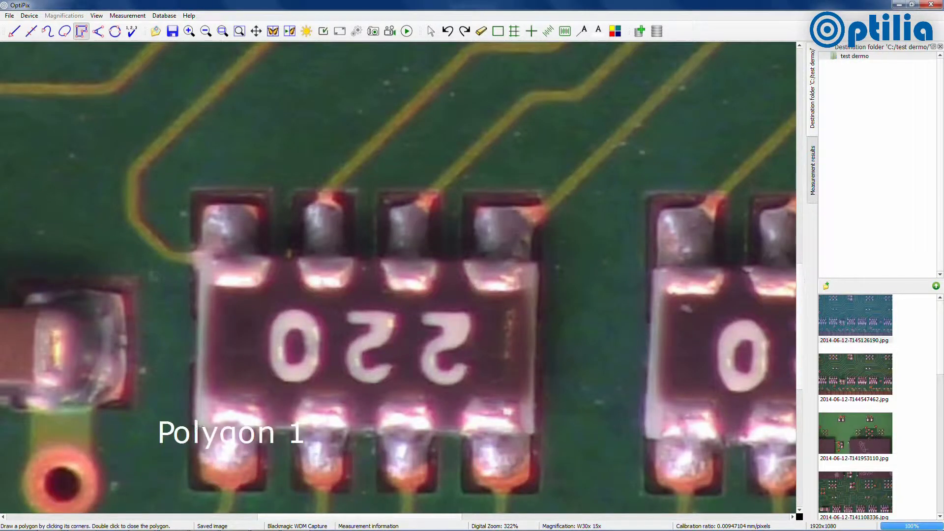
pyautogui.click(533, 433)
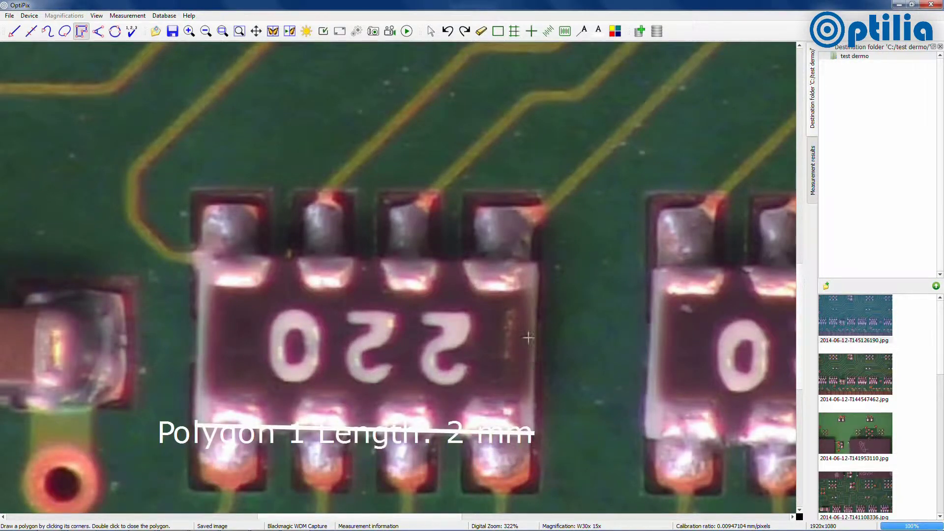
pyautogui.click(536, 261)
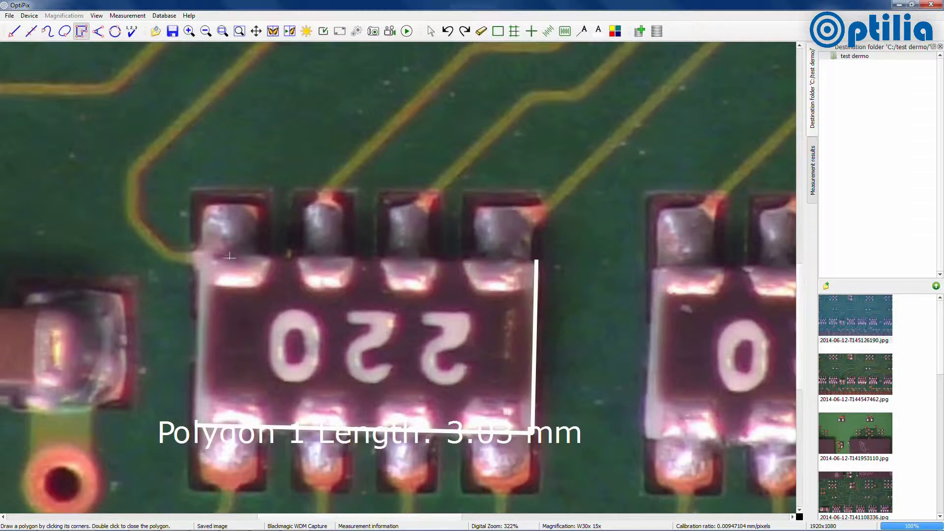
pyautogui.doubleClick(202, 256)
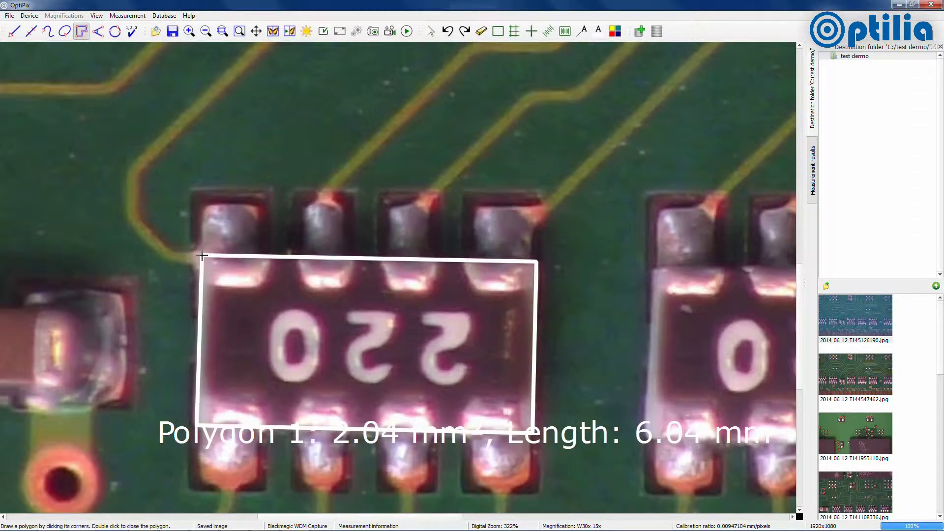
# Move the polygon's area and length label above the chip outline and deselect it
pyautogui.click(430, 32)
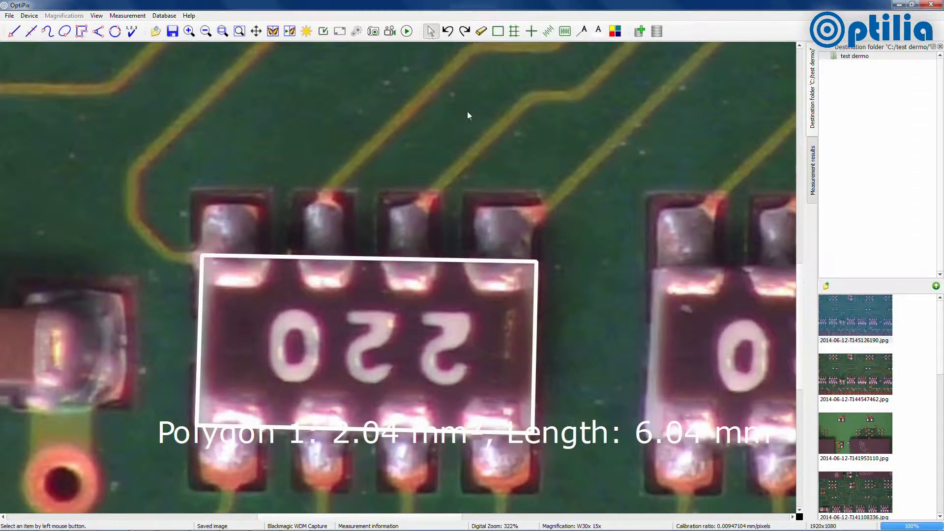
pyautogui.moveTo(572, 440); pyautogui.dragTo(501, 227)
pyautogui.click(554, 295)
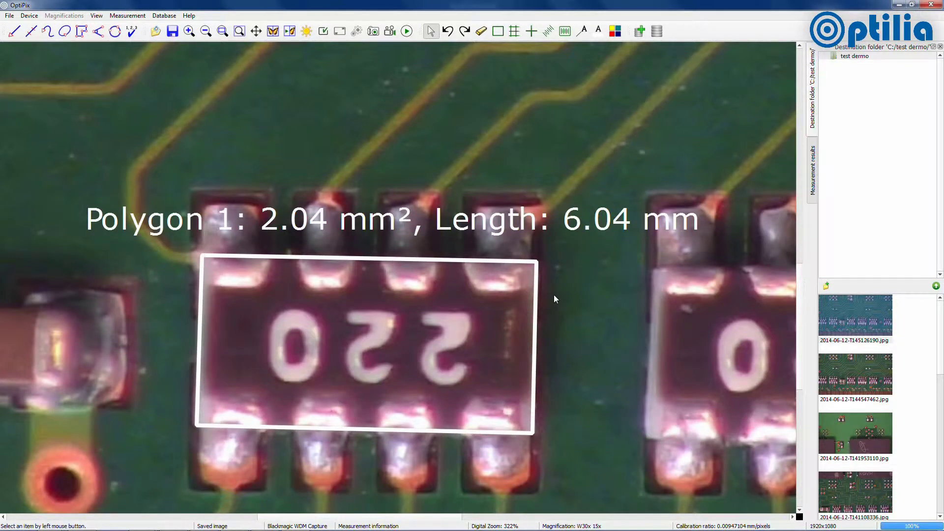
pyautogui.scroll(-5, 554, 295)
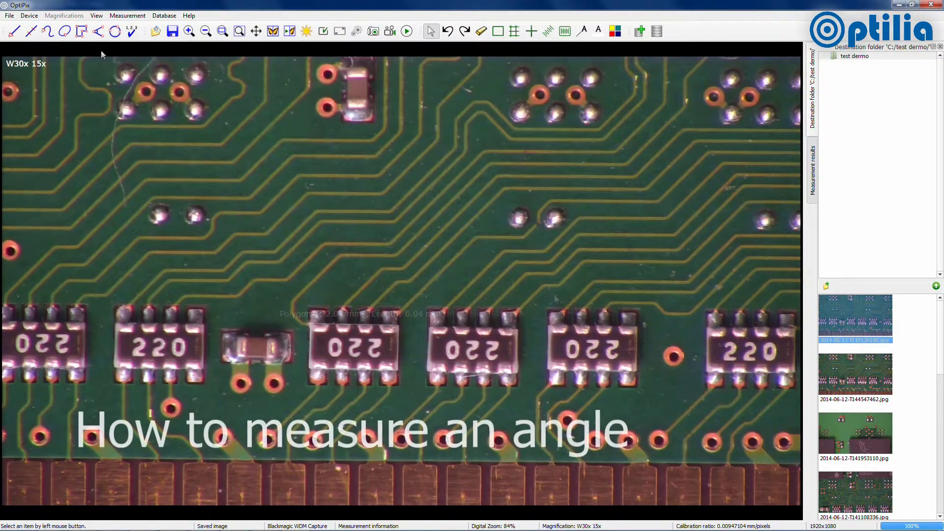
# Measure the bend of the copper trace above the outlined 220 chip with a three-point angle
pyautogui.click(98, 31)
pyautogui.scroll(9, 320, 246)
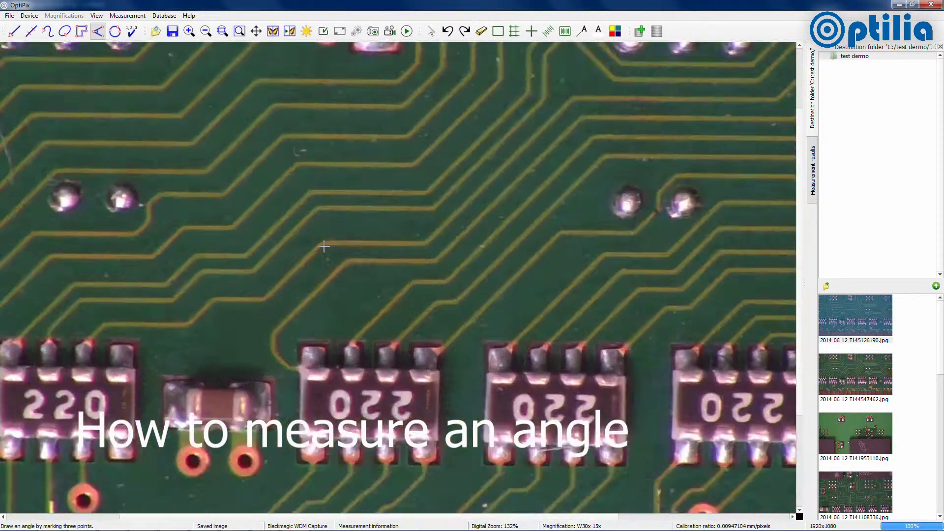
pyautogui.click(328, 241)
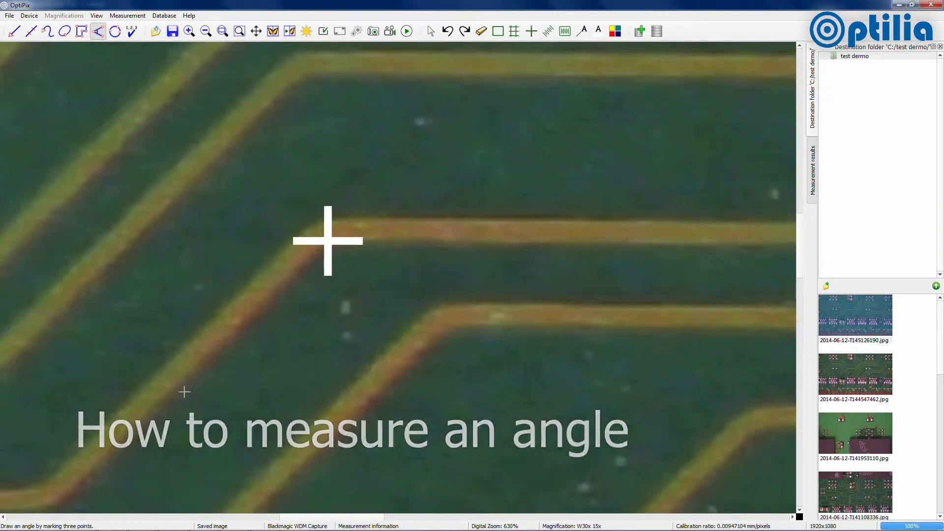
pyautogui.click(140, 421)
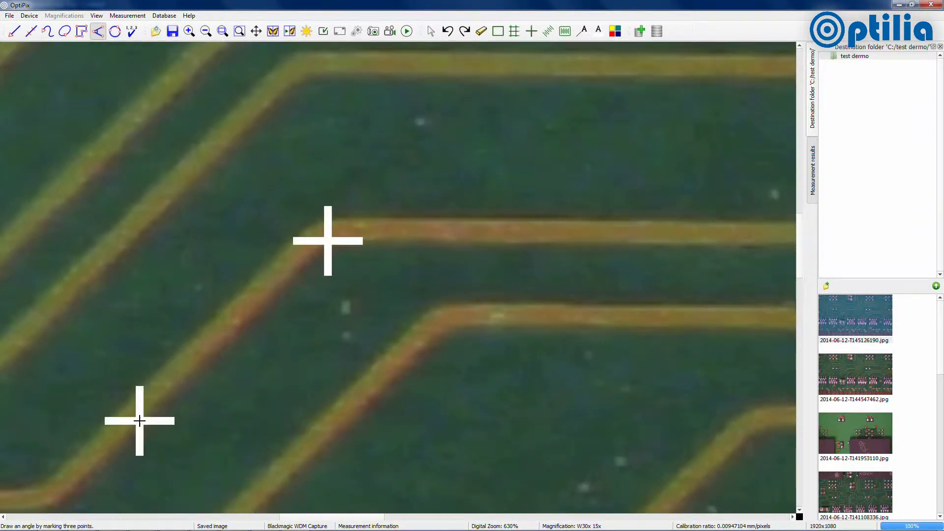
pyautogui.click(724, 243)
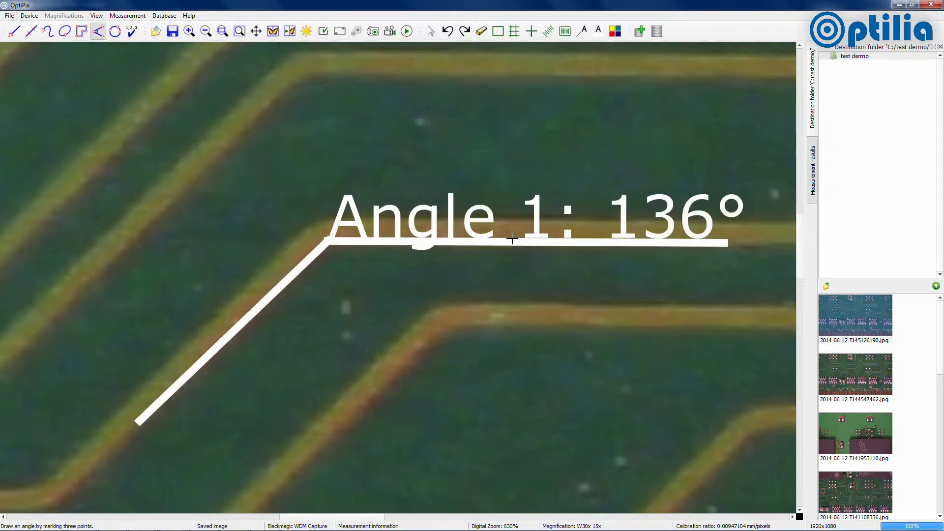
pyautogui.scroll(-8, 512, 240)
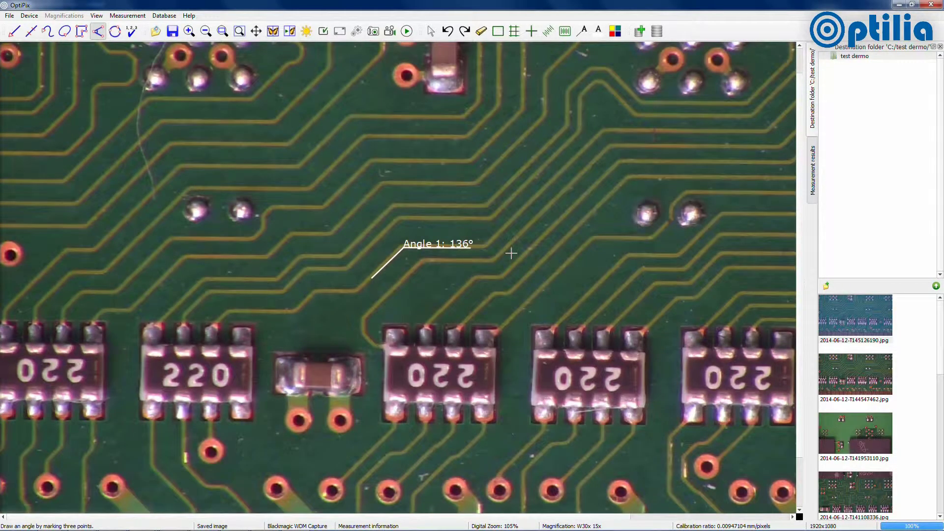
pyautogui.scroll(-2, 512, 254)
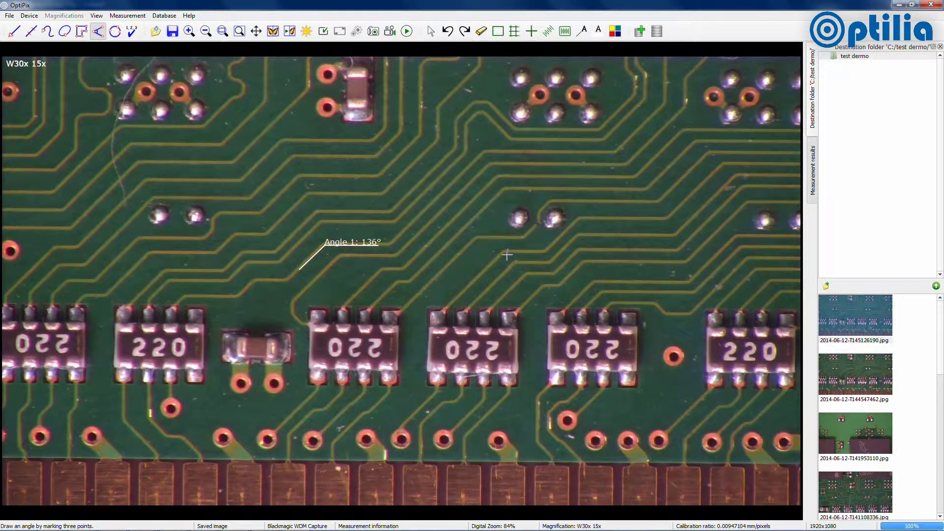
# Measure the bend of the trace above Angle 1 with the Angle 2 Lines method, one line along each segment
pyautogui.click(131, 16)
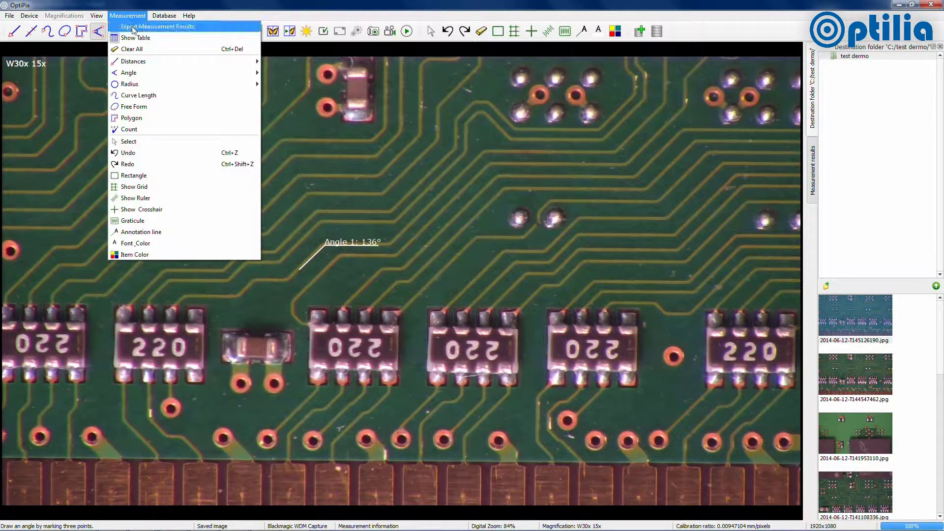
pyautogui.moveTo(147, 73)
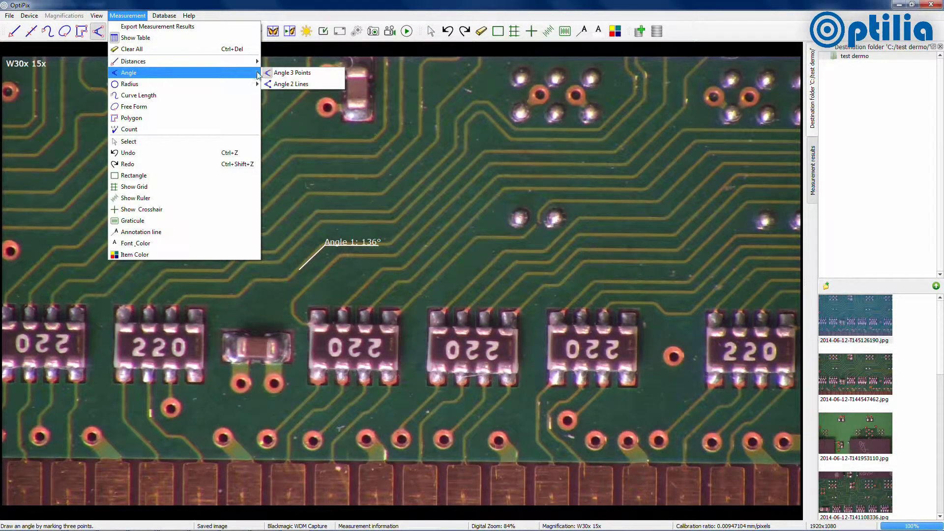
pyautogui.click(291, 84)
pyautogui.scroll(2, 327, 227)
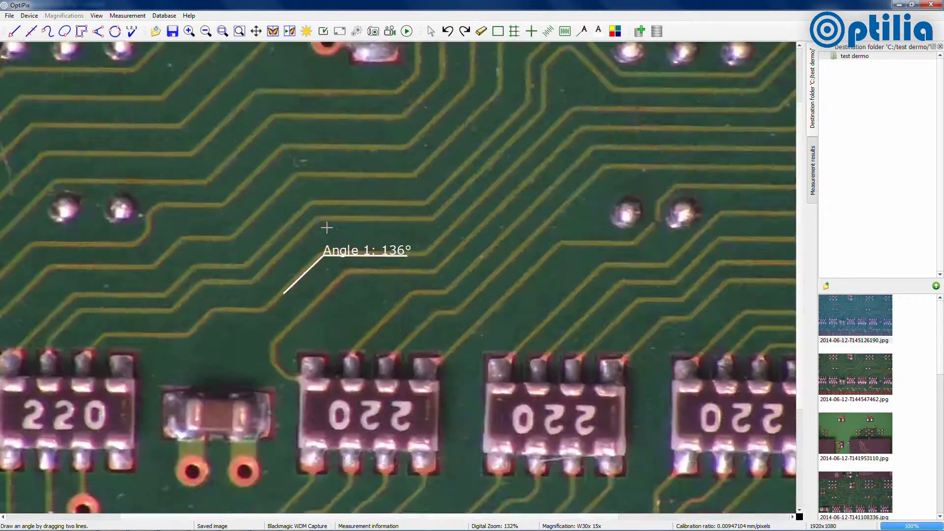
pyautogui.scroll(5, 327, 228)
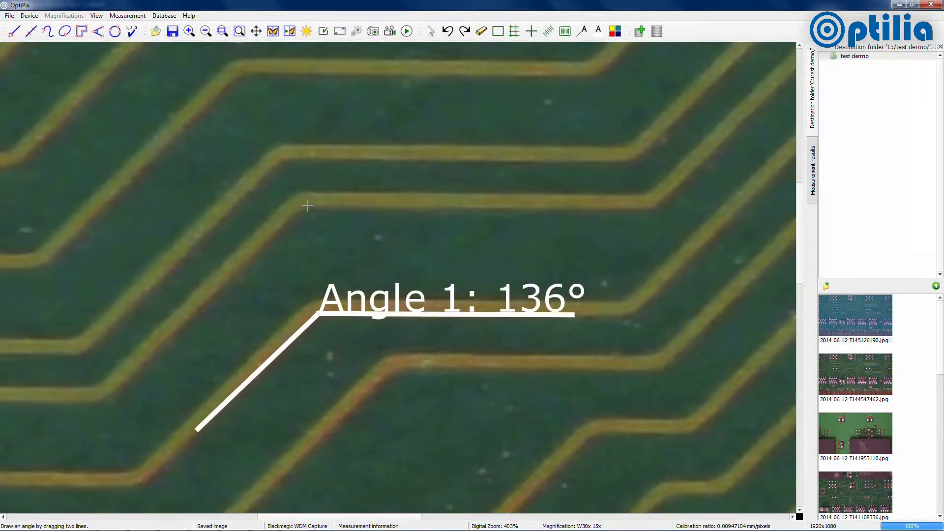
pyautogui.moveTo(307, 206); pyautogui.dragTo(133, 371)
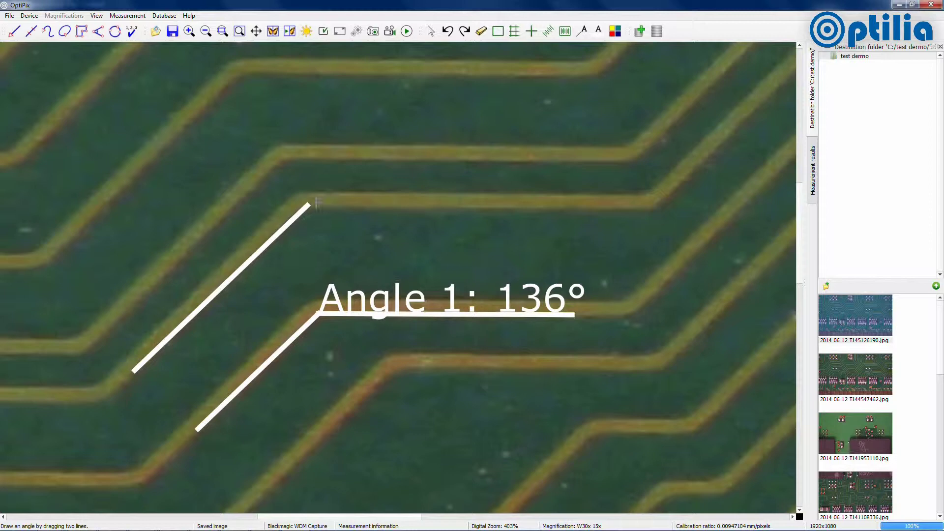
pyautogui.moveTo(309, 206); pyautogui.dragTo(649, 208)
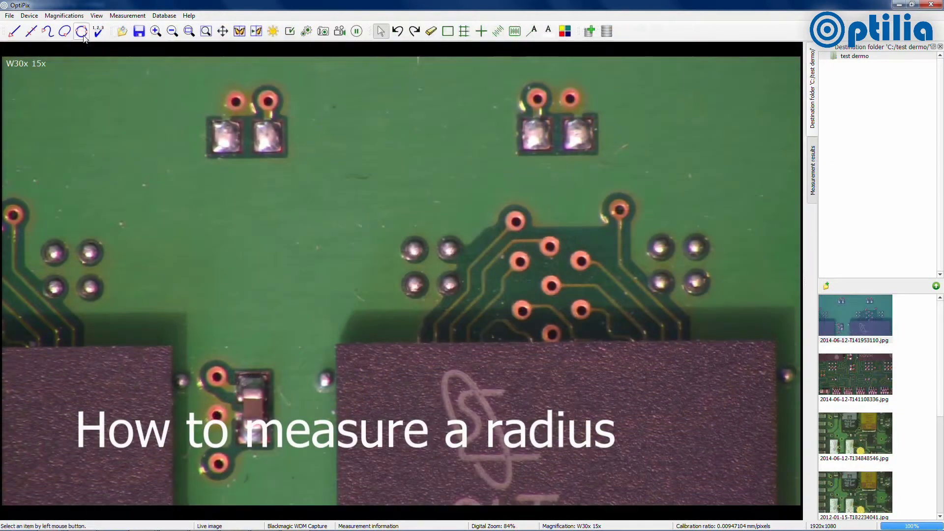
# Measure the radius of the via in the cluster above the large chip by marking three points on its periphery
pyautogui.click(81, 31)
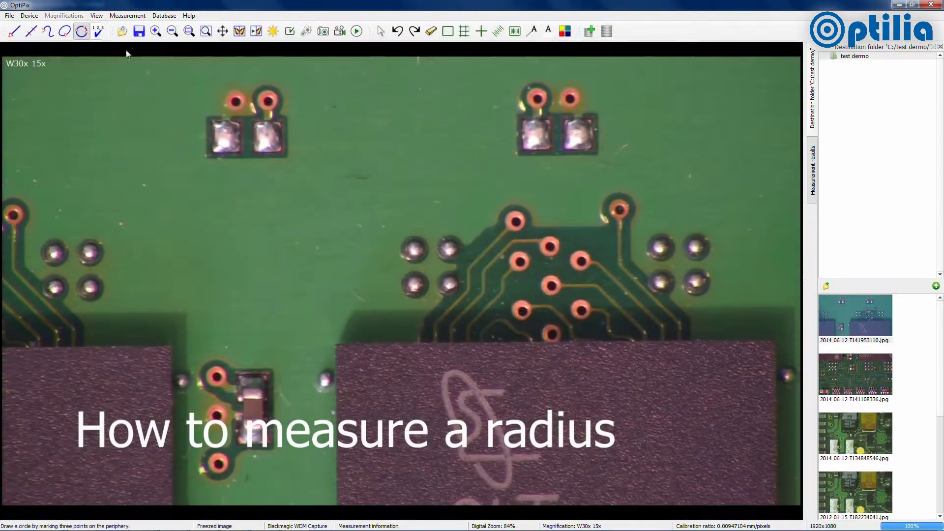
pyautogui.scroll(5, 585, 257)
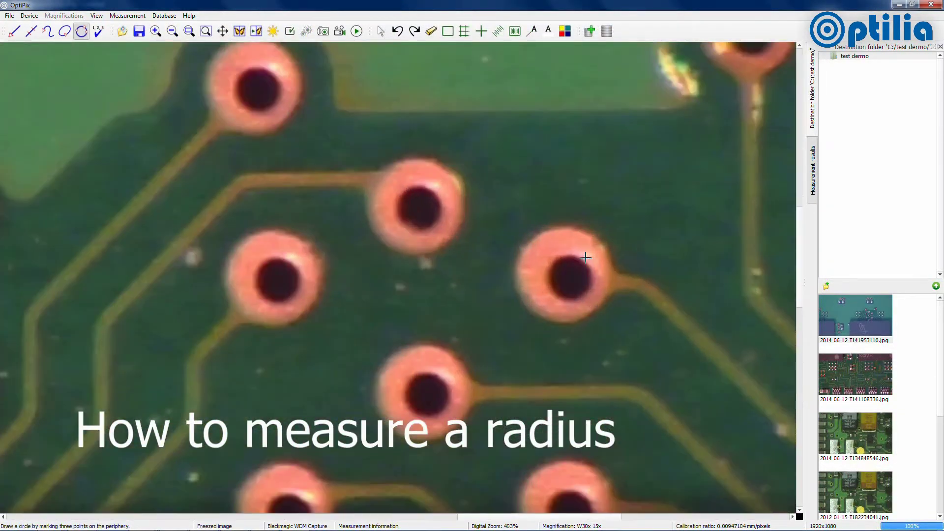
pyautogui.click(549, 212)
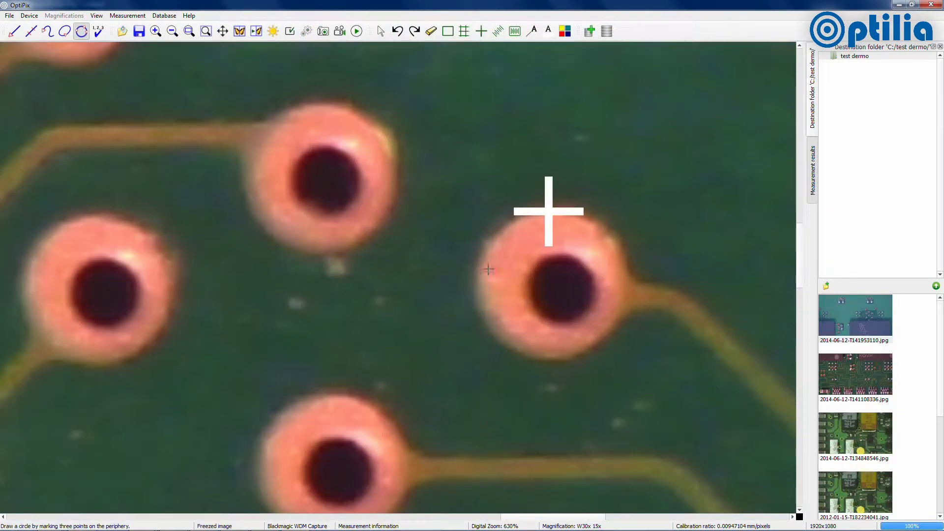
pyautogui.click(476, 305)
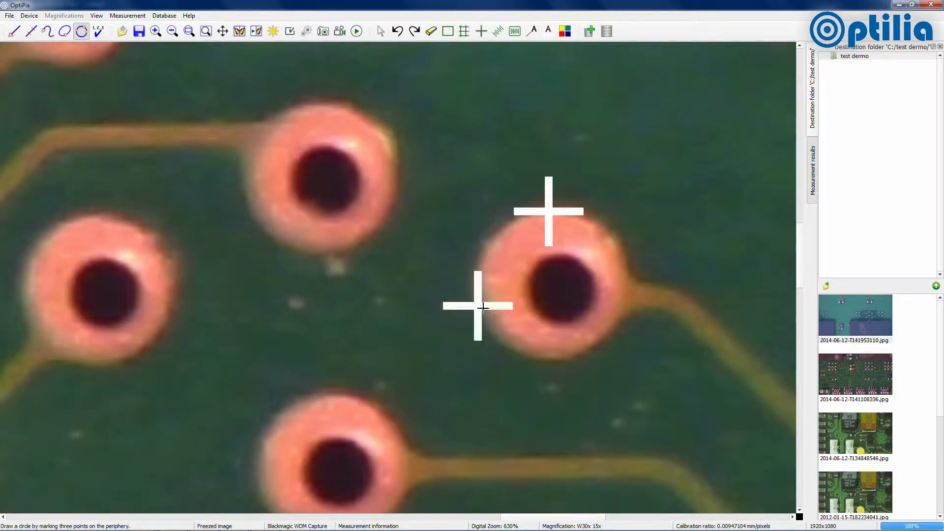
pyautogui.click(593, 346)
pyautogui.scroll(-10, 600, 254)
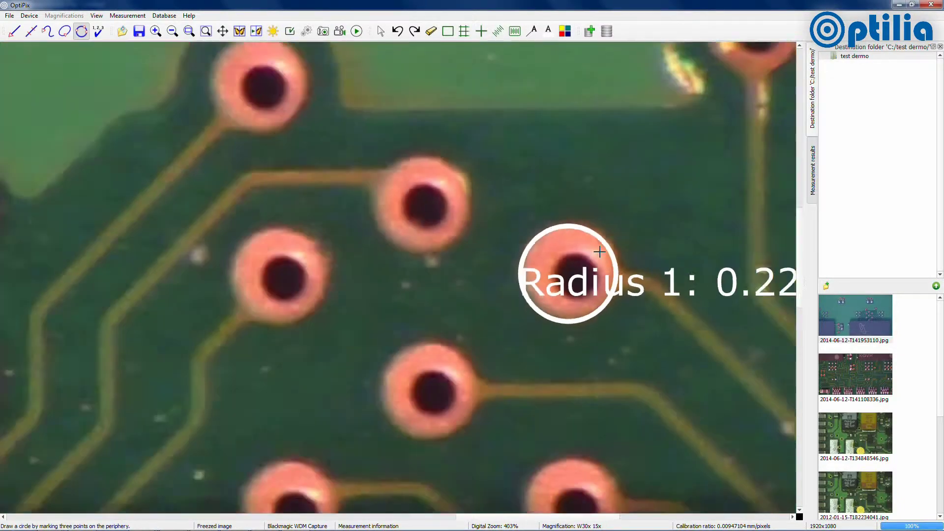
pyautogui.scroll(-2, 601, 253)
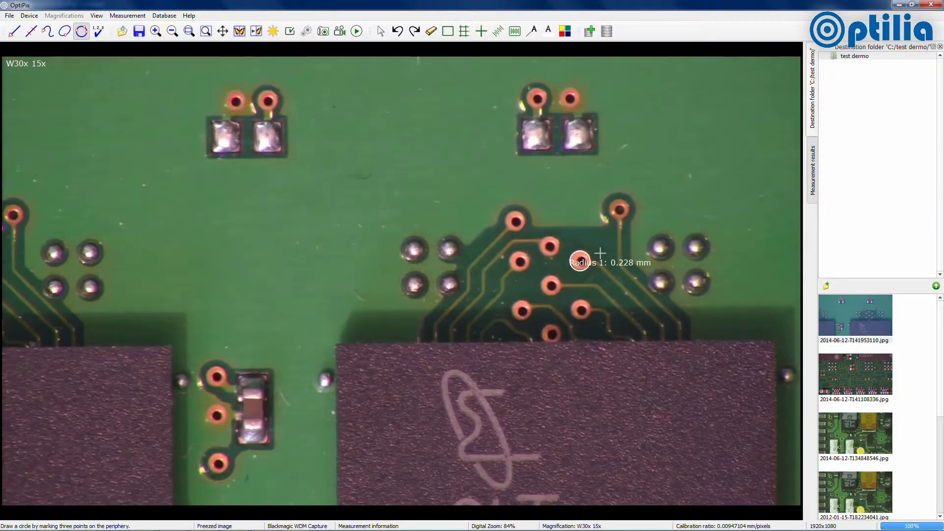
# Move the via's radius label up off the measured circle and deselect it
pyautogui.click(380, 31)
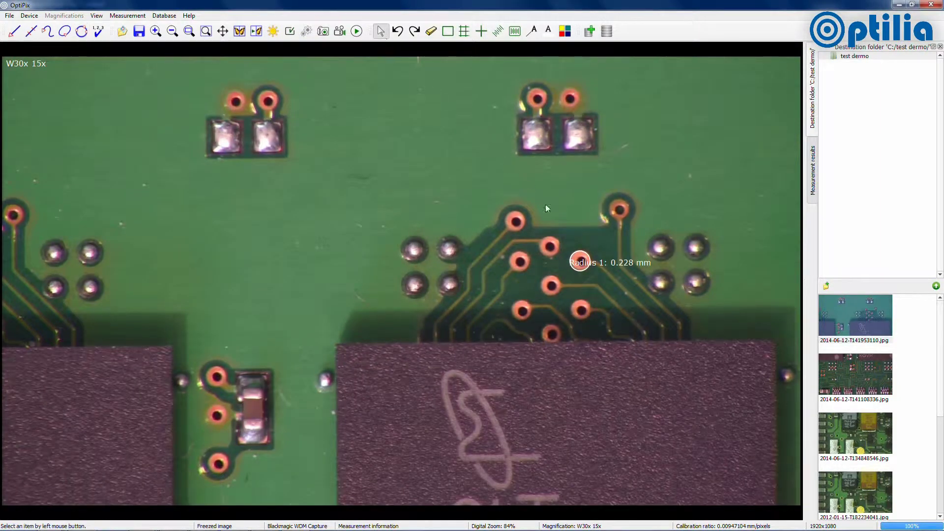
pyautogui.moveTo(610, 263); pyautogui.dragTo(618, 242)
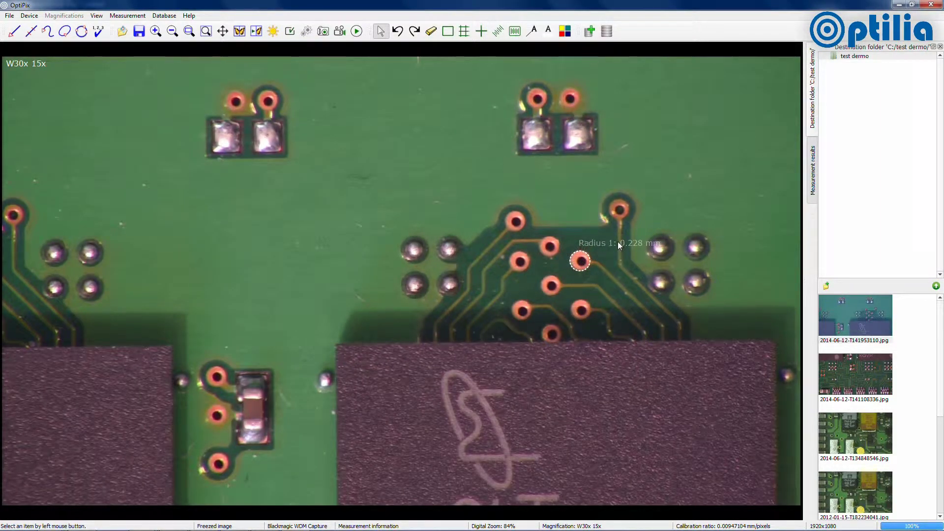
pyautogui.click(597, 254)
# Measure the solder ball nearest the via cluster in the upper row with Radius By Radius and move its label above the circle
pyautogui.click(128, 16)
pyautogui.moveTo(144, 76)
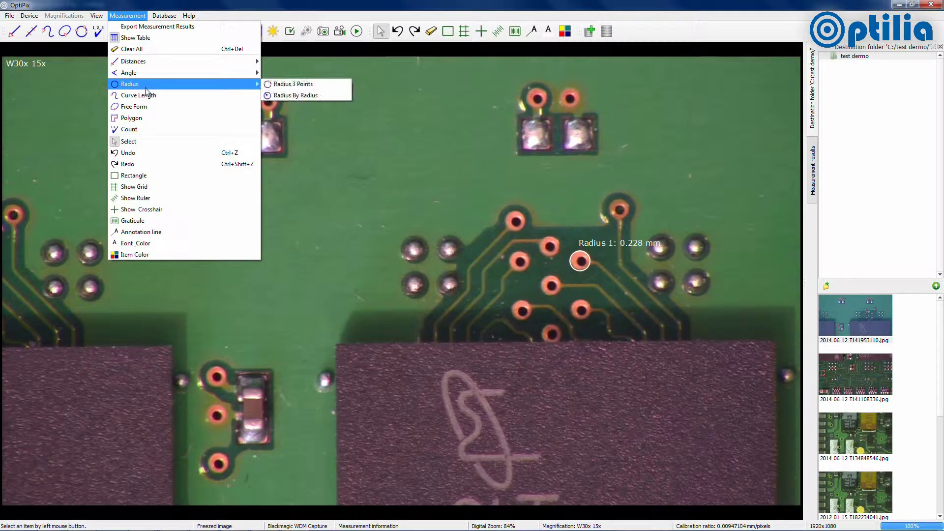
pyautogui.click(277, 96)
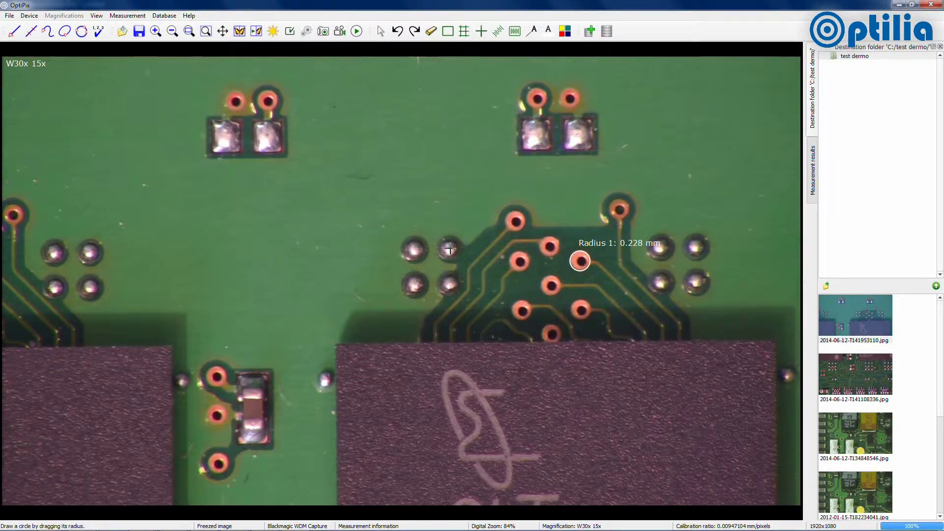
pyautogui.scroll(5, 450, 250)
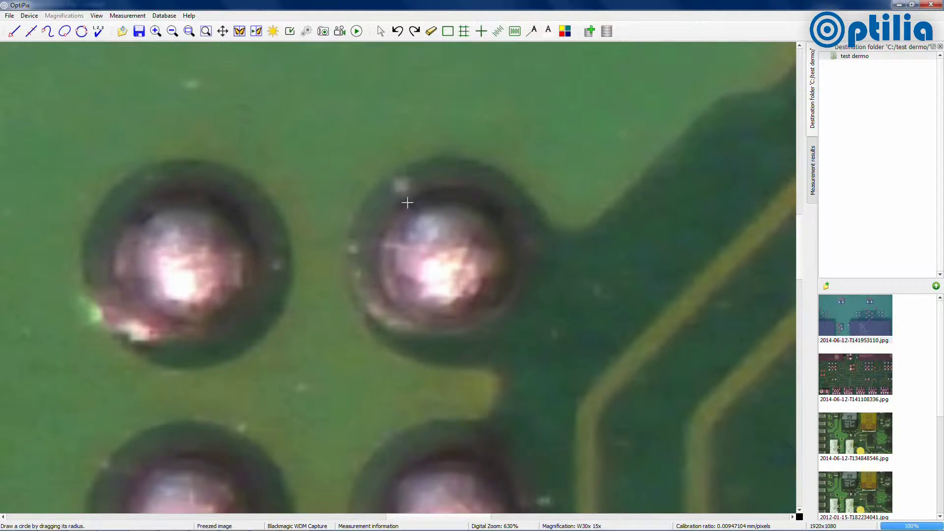
pyautogui.moveTo(407, 202); pyautogui.dragTo(453, 259)
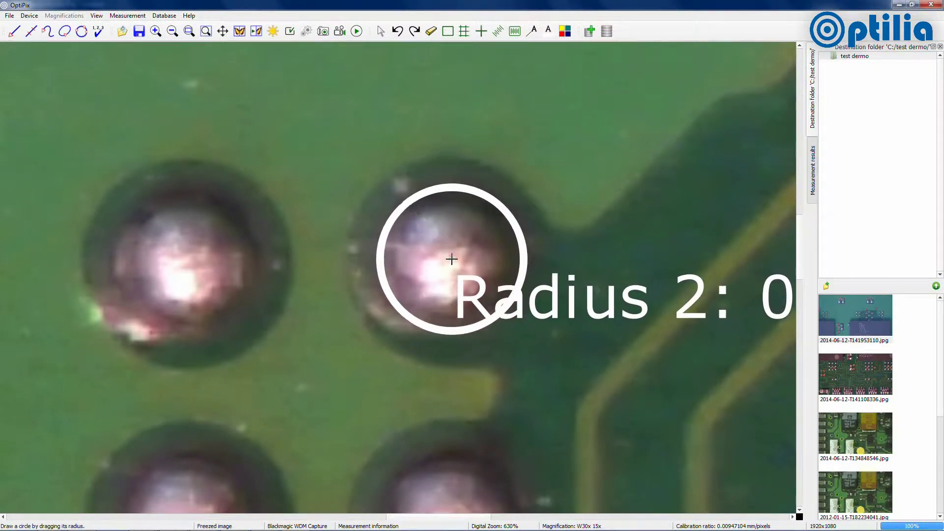
pyautogui.scroll(-3, 550, 248)
pyautogui.scroll(-3, 551, 248)
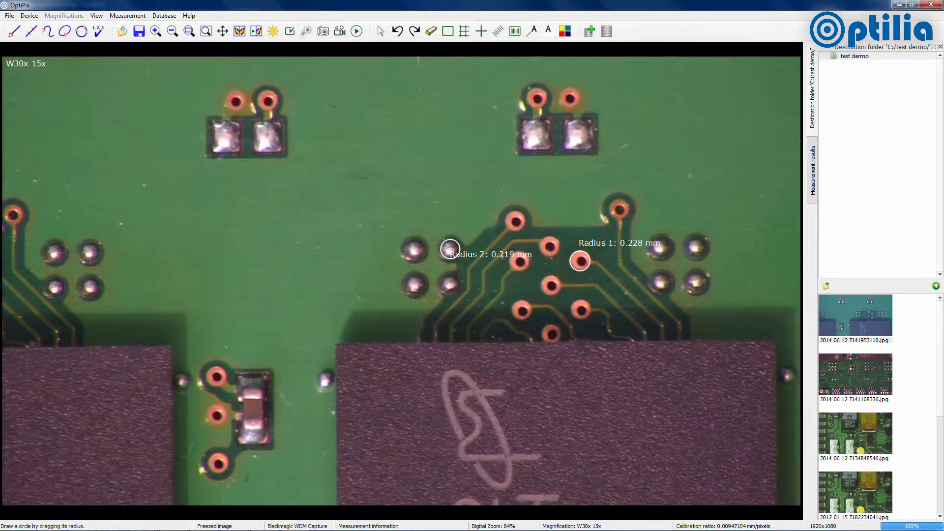
pyautogui.click(381, 31)
pyautogui.moveTo(494, 256); pyautogui.dragTo(477, 227)
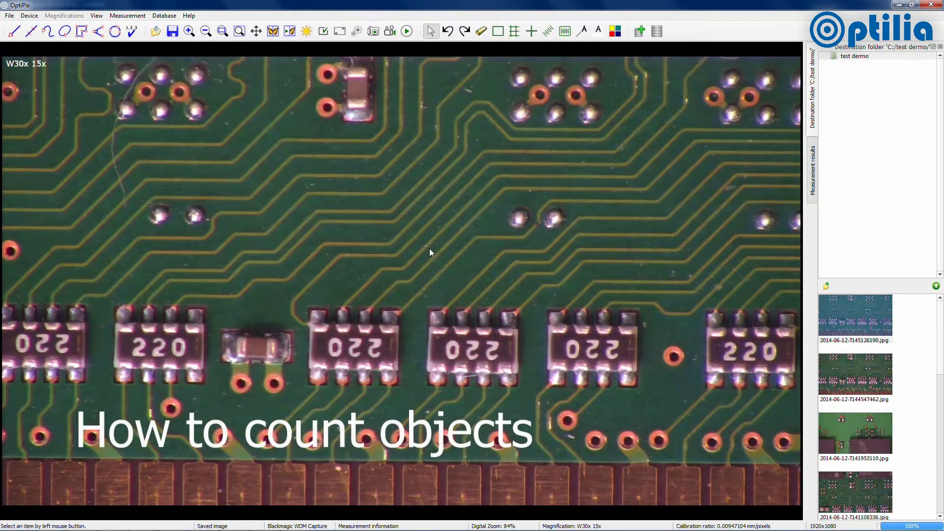
# Rename the first two count categories to Pins and Wires in the preferences
pyautogui.click(10, 15)
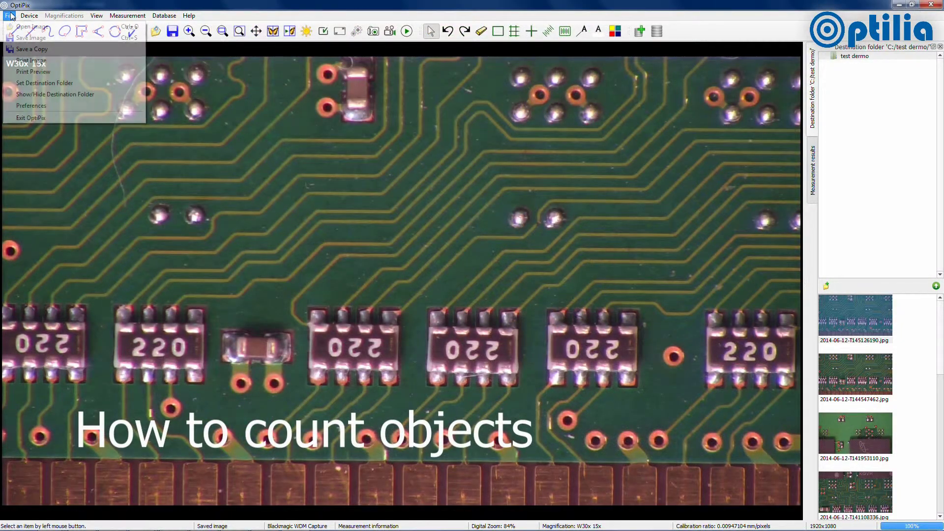
pyautogui.click(41, 105)
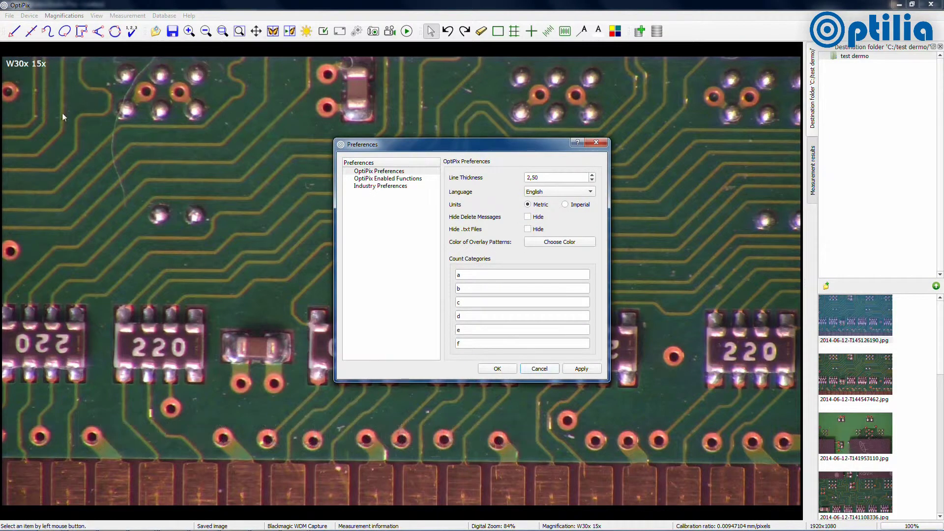
pyautogui.doubleClick(475, 276)
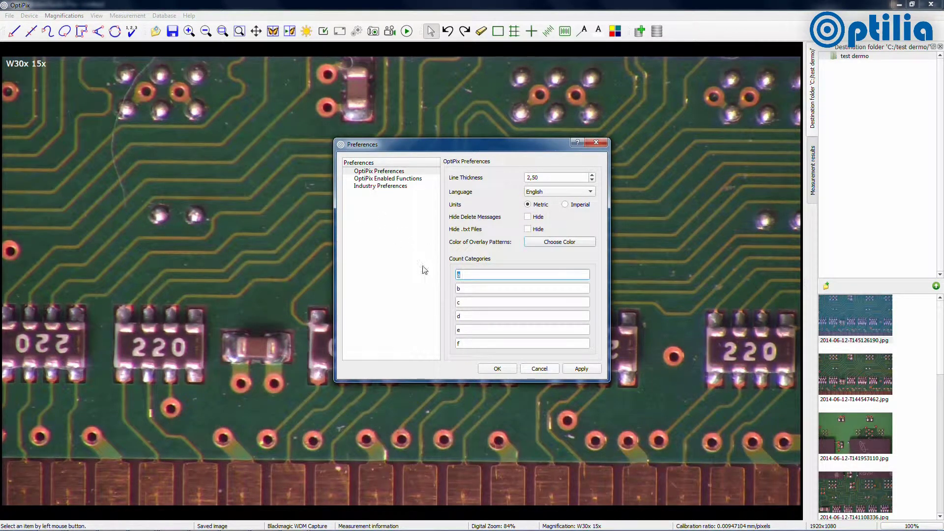
pyautogui.write('Pins')
pyautogui.doubleClick(463, 290)
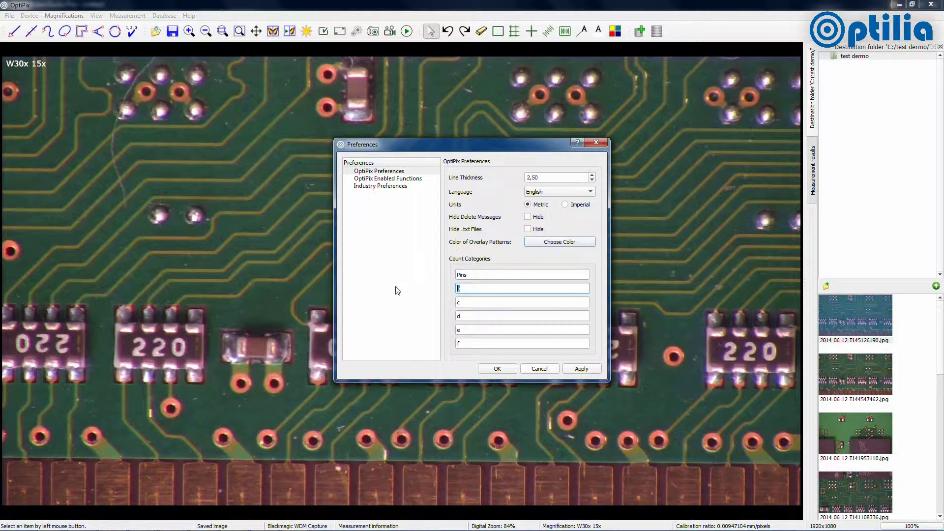
pyautogui.write('Wires')
pyautogui.click(497, 368)
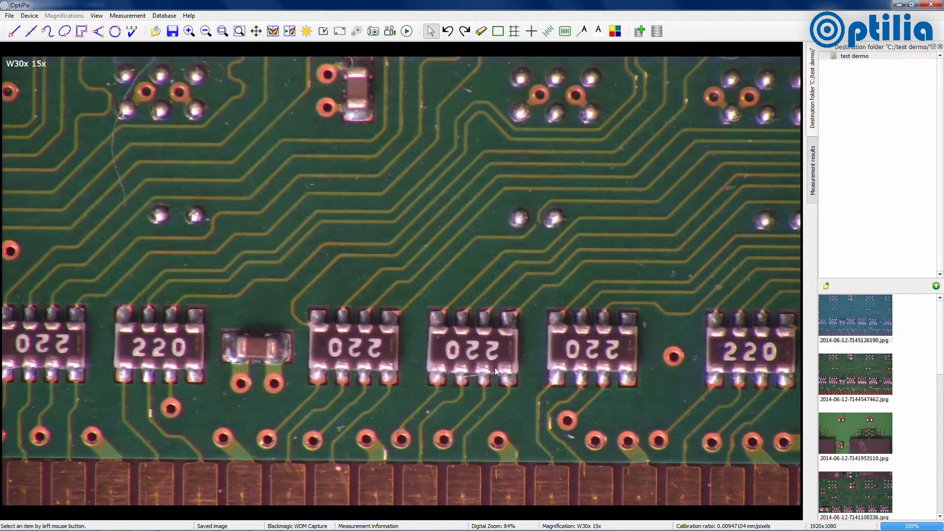
# Count the eight pins of the 220 chip beside the small capacitor under the Pins category
pyautogui.click(133, 38)
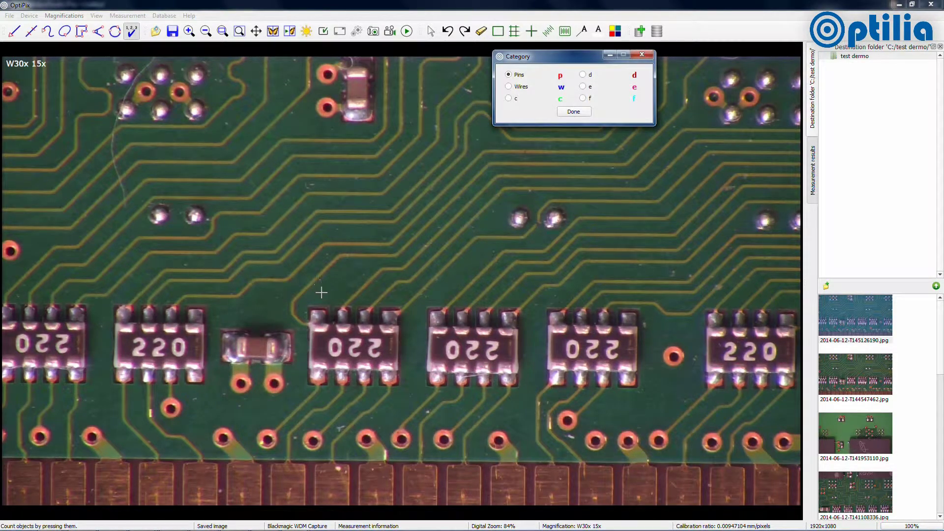
pyautogui.click(320, 314)
pyautogui.click(344, 315)
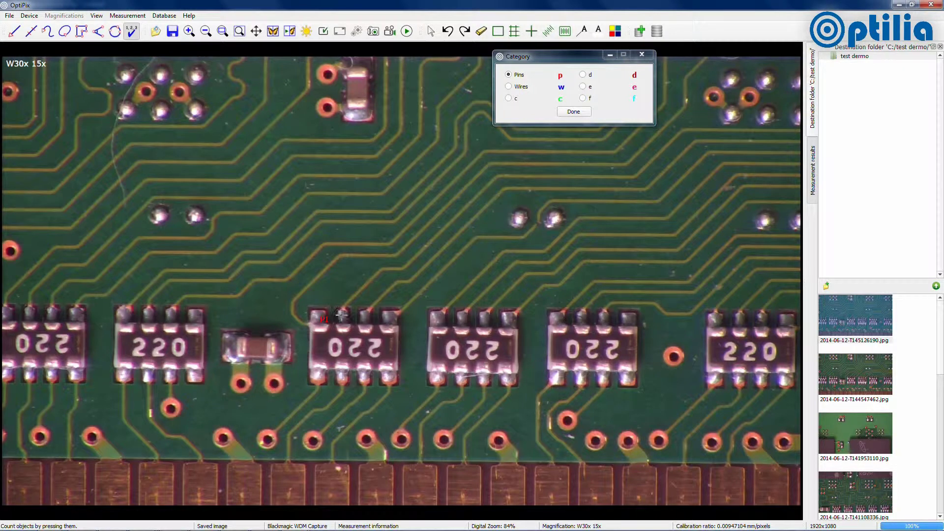
pyautogui.click(364, 317)
pyautogui.click(387, 319)
pyautogui.click(318, 378)
pyautogui.click(343, 378)
pyautogui.click(364, 379)
# Count the twelve traces running down to the gold edge contacts under the Wires category and finish counting
pyautogui.click(517, 87)
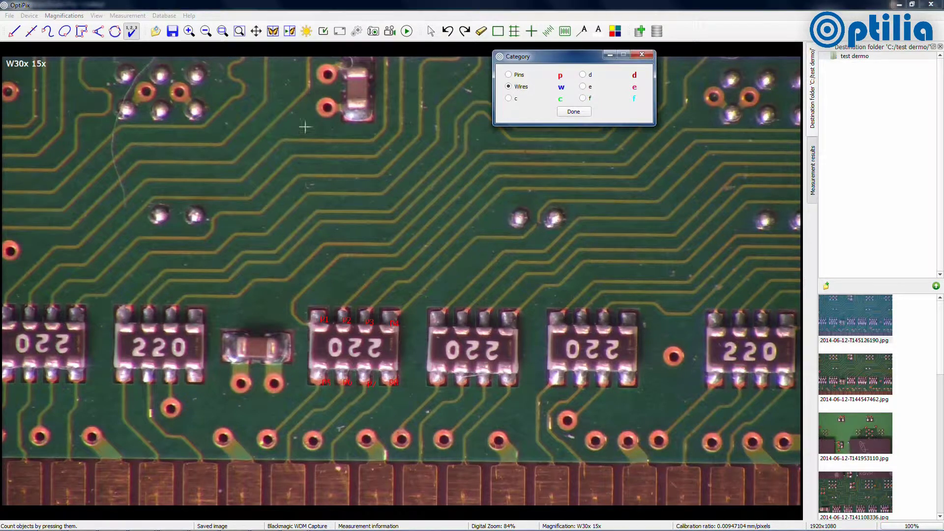
pyautogui.click(22, 440)
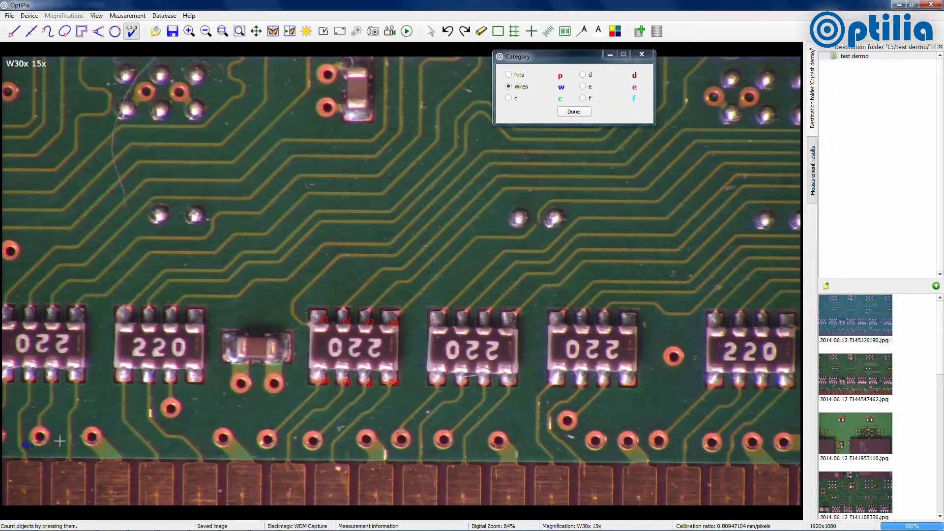
pyautogui.click(71, 440)
pyautogui.click(146, 443)
pyautogui.click(194, 445)
pyautogui.click(293, 446)
pyautogui.click(337, 448)
pyautogui.click(422, 447)
pyautogui.click(465, 447)
pyautogui.click(545, 449)
pyautogui.click(566, 447)
pyautogui.click(683, 446)
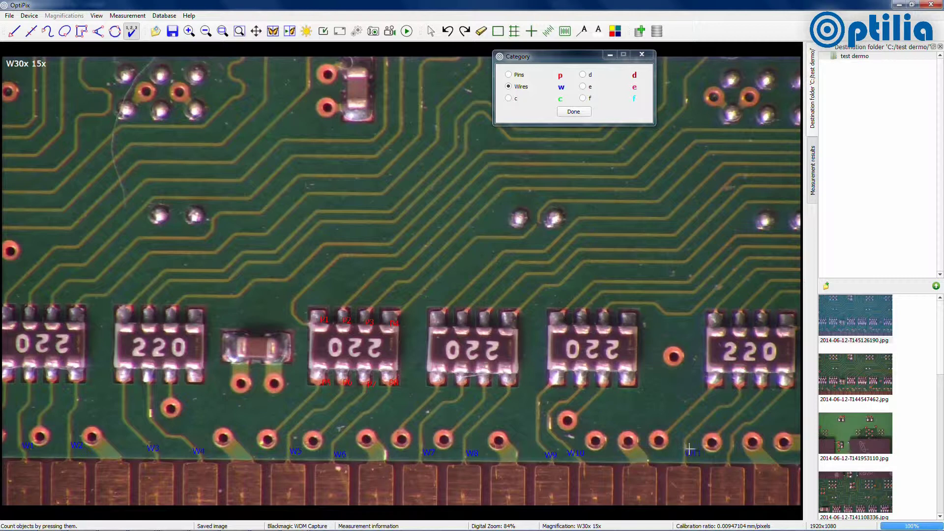
pyautogui.click(733, 453)
pyautogui.click(574, 112)
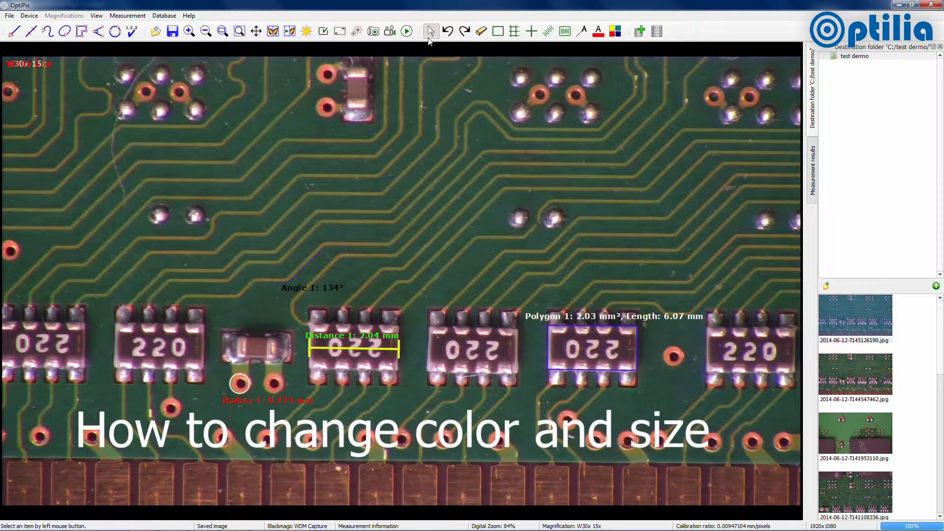
# Select the Angle 1 measurement and set the line thickness to 4 in the preferences
pyautogui.click(431, 33)
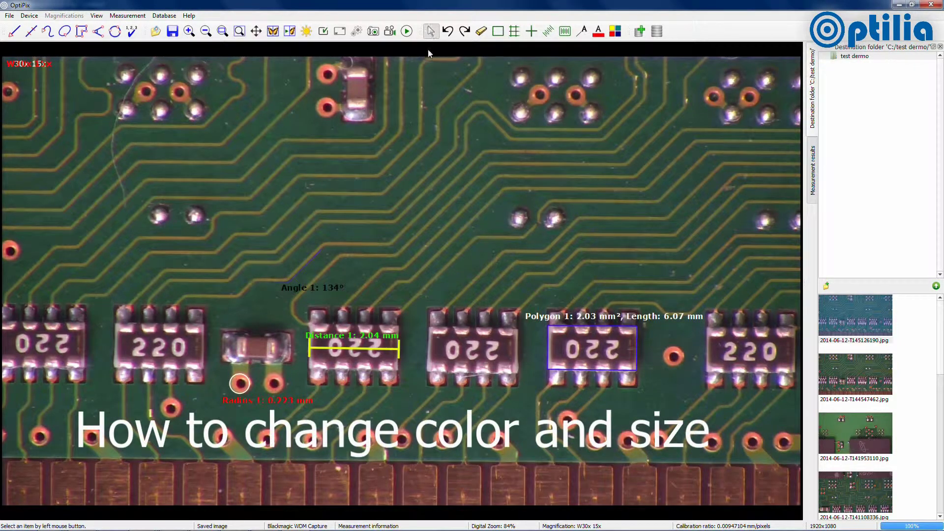
pyautogui.scroll(5, 293, 281)
pyautogui.click(295, 285)
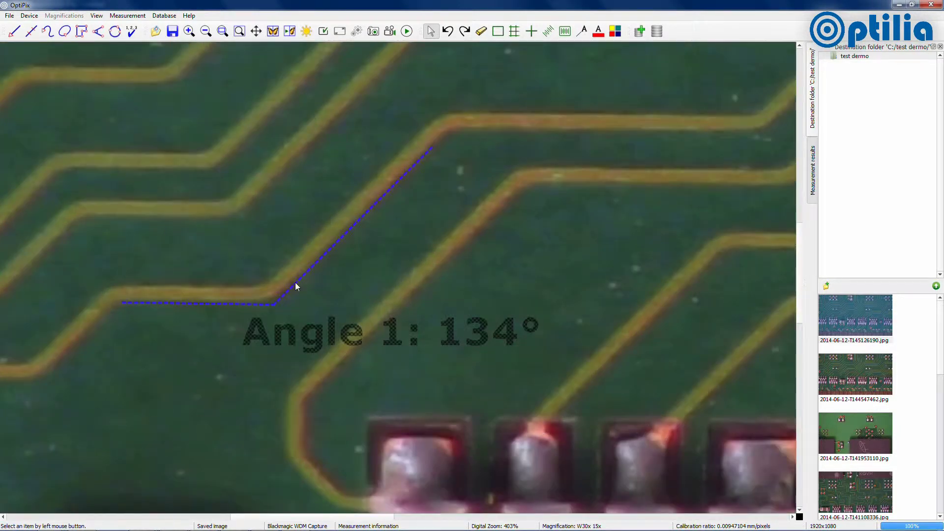
pyautogui.scroll(1, 48, 48)
pyautogui.click(9, 15)
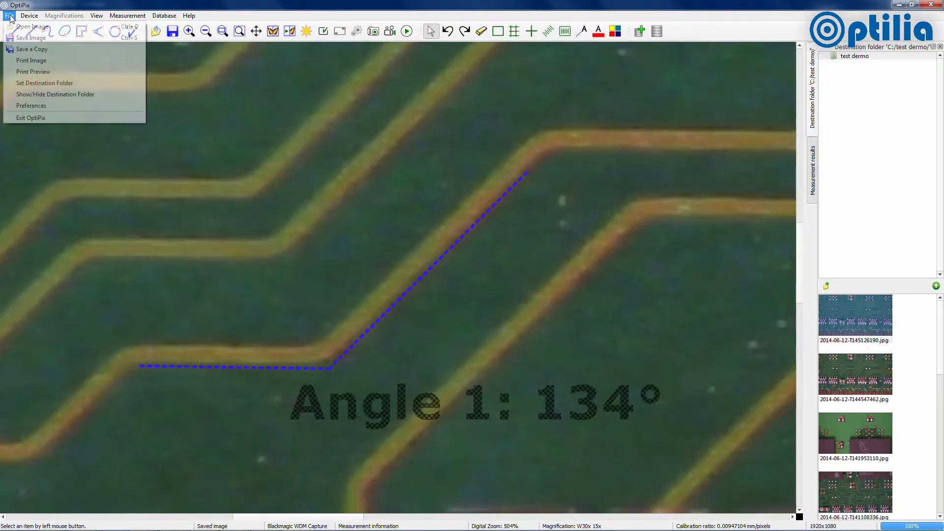
pyautogui.click(31, 106)
pyautogui.moveTo(550, 74); pyautogui.dragTo(665, 79)
pyautogui.moveTo(778, 108); pyautogui.dragTo(722, 110)
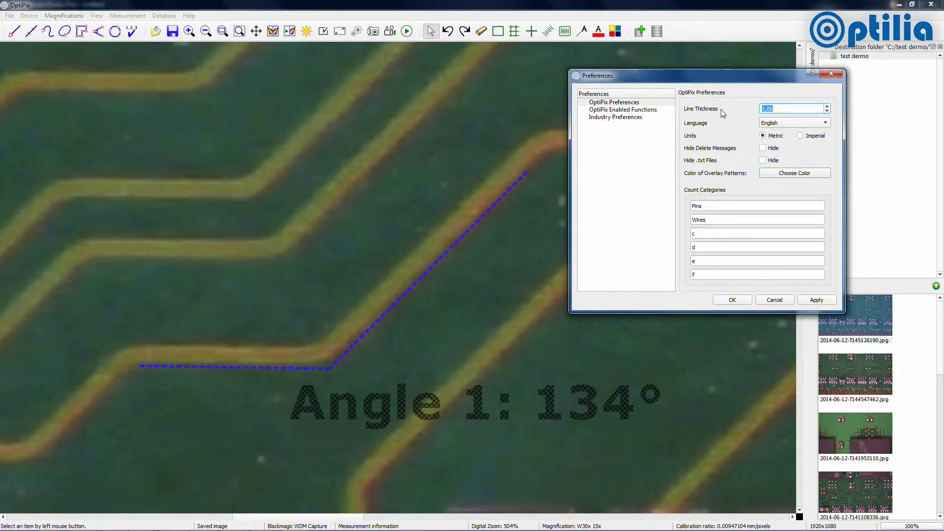
pyautogui.write('4')
pyautogui.click(816, 301)
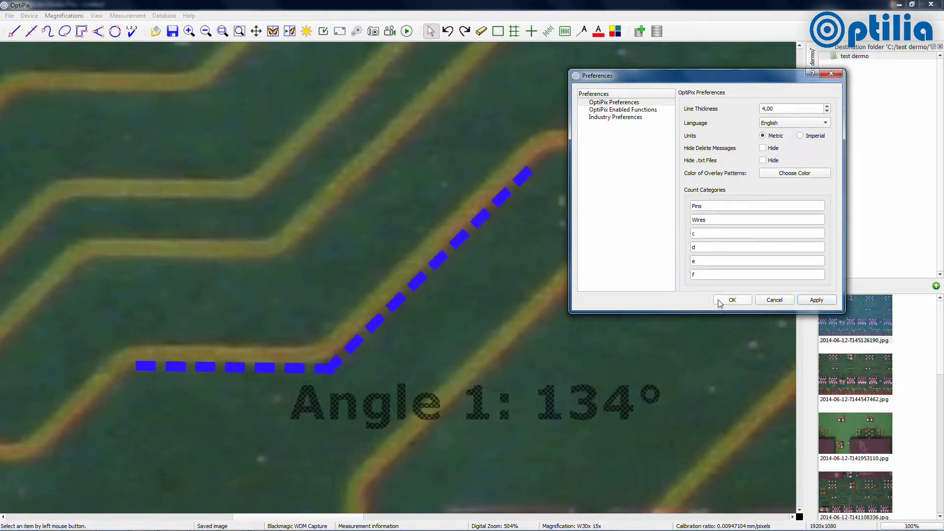
pyautogui.click(732, 301)
# Change the line color of the Radius 1 circle to yellow
pyautogui.scroll(-10, 519, 292)
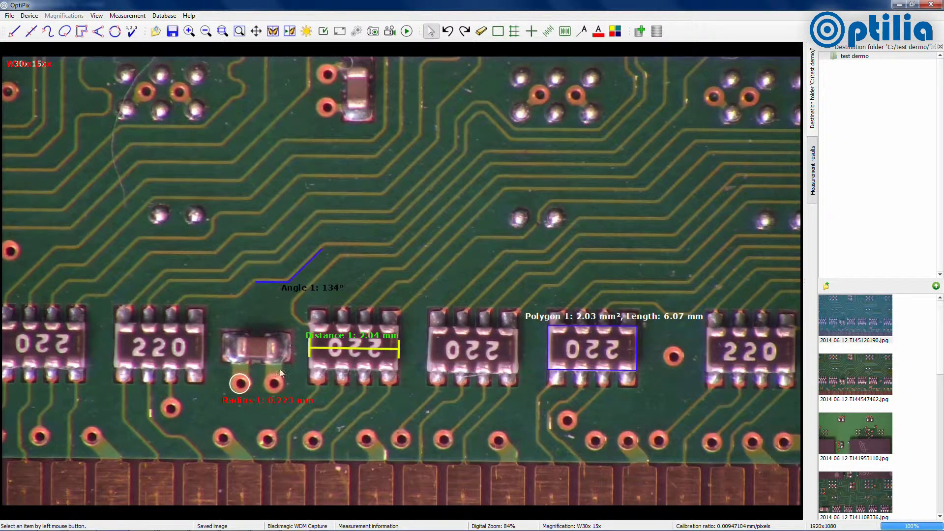
pyautogui.click(268, 400)
pyautogui.click(615, 31)
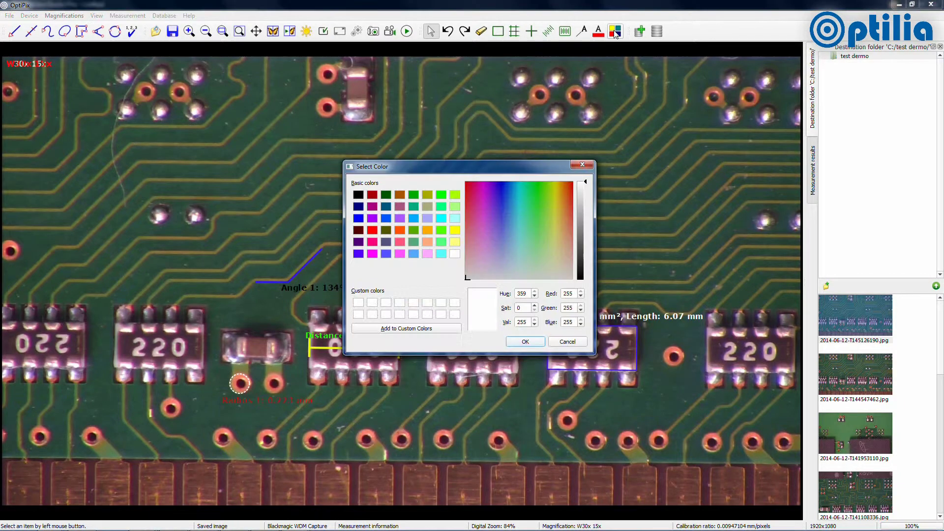
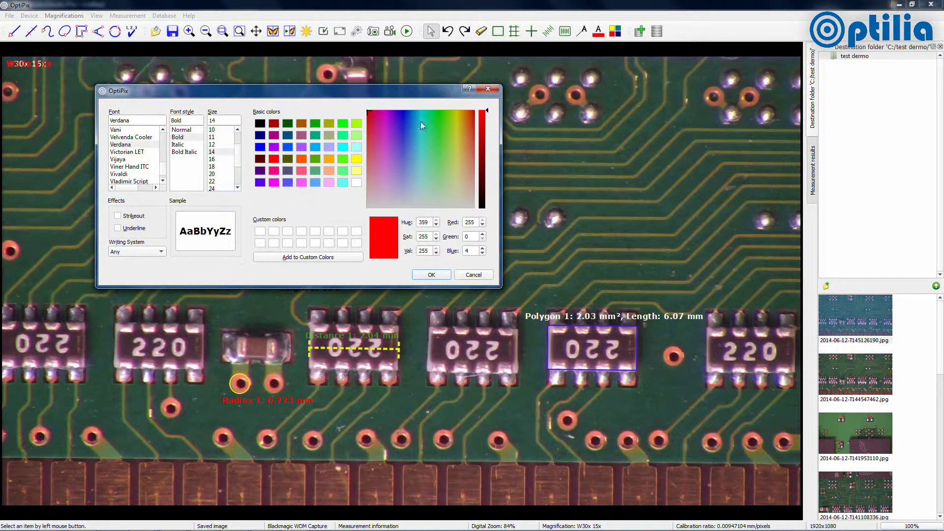
# Set the Distance 1 label to white text at size 18 and shift it slightly up and left
pyautogui.moveTo(470, 121); pyautogui.dragTo(363, 222)
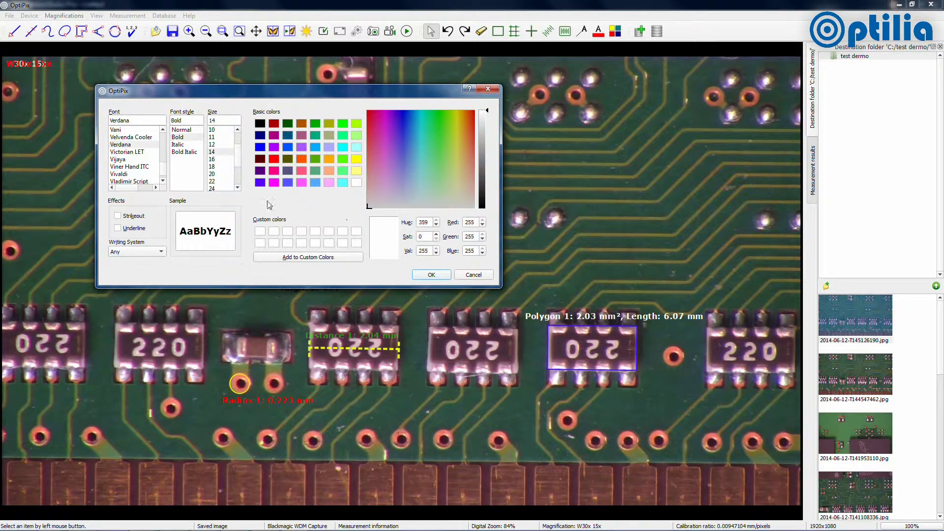
pyautogui.click(241, 161)
pyautogui.scroll(-1, 241, 163)
pyautogui.click(219, 160)
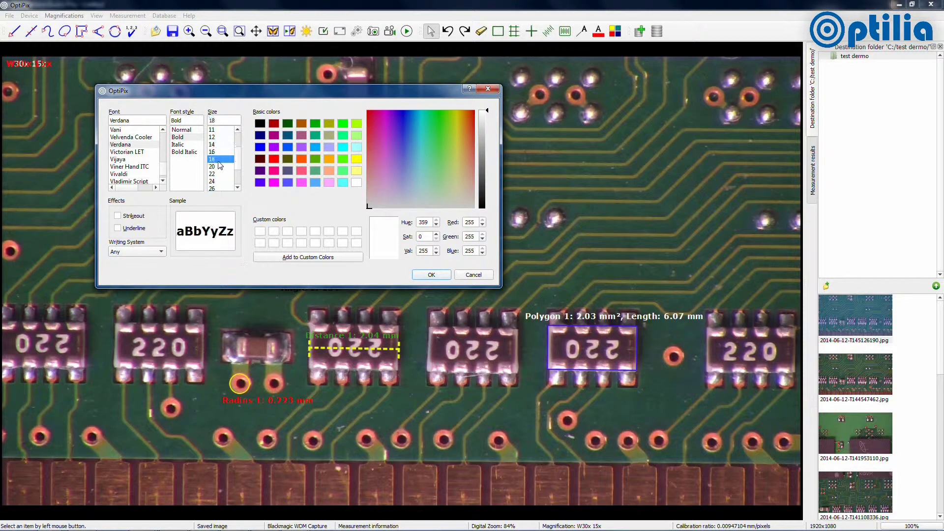
pyautogui.click(428, 275)
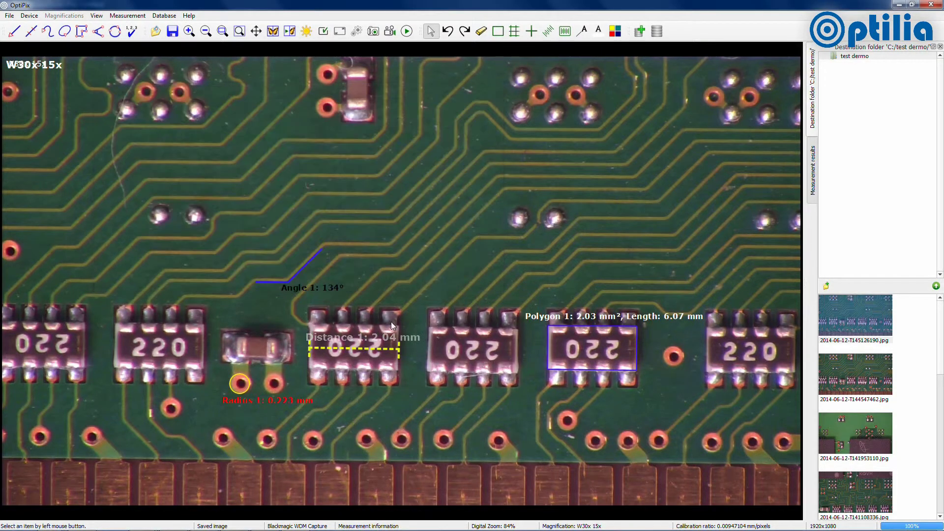
pyautogui.moveTo(360, 338); pyautogui.dragTo(353, 333)
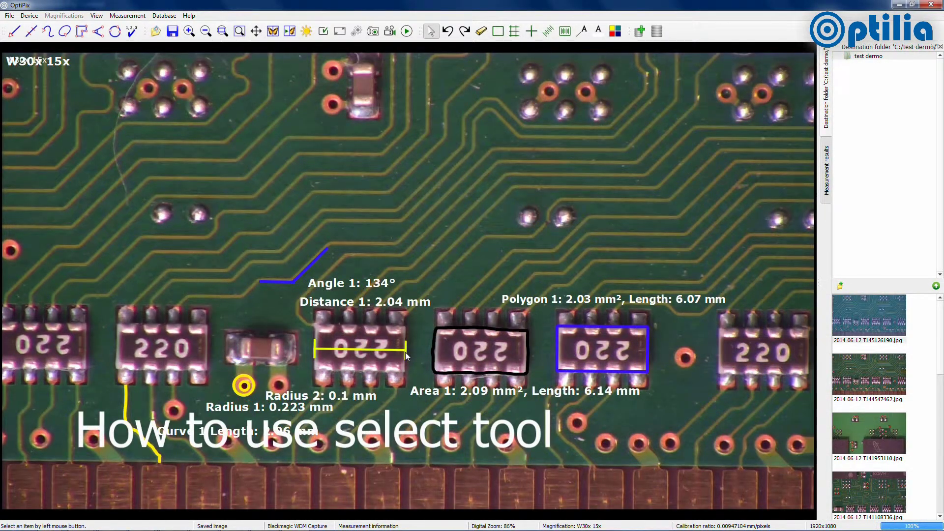
# Adjust the ends of the Distance 1 line to about 1.99 mm and the Angle 1 lines to about 135°
pyautogui.moveTo(406, 352)
pyautogui.mouseDown()
pyautogui.moveTo(376, 351)
pyautogui.moveTo(404, 353)
pyautogui.mouseUp()
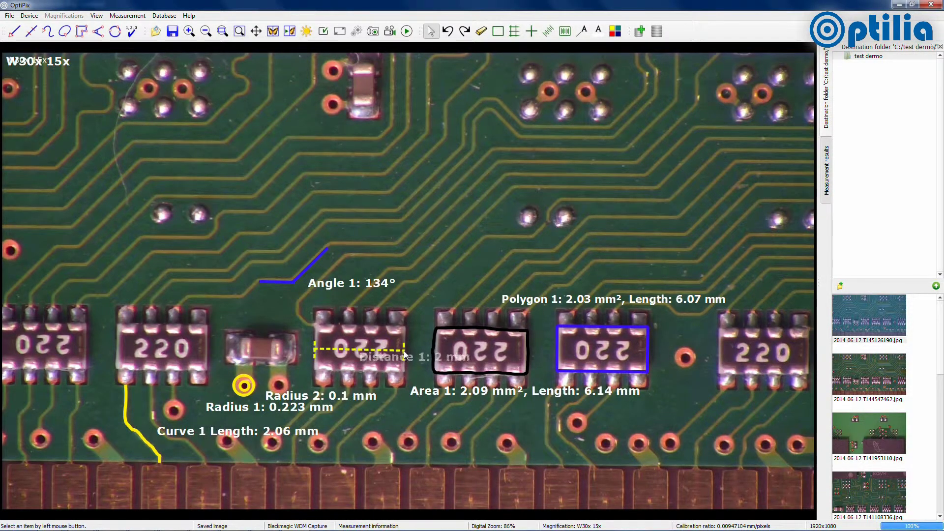
pyautogui.moveTo(313, 348); pyautogui.dragTo(343, 350)
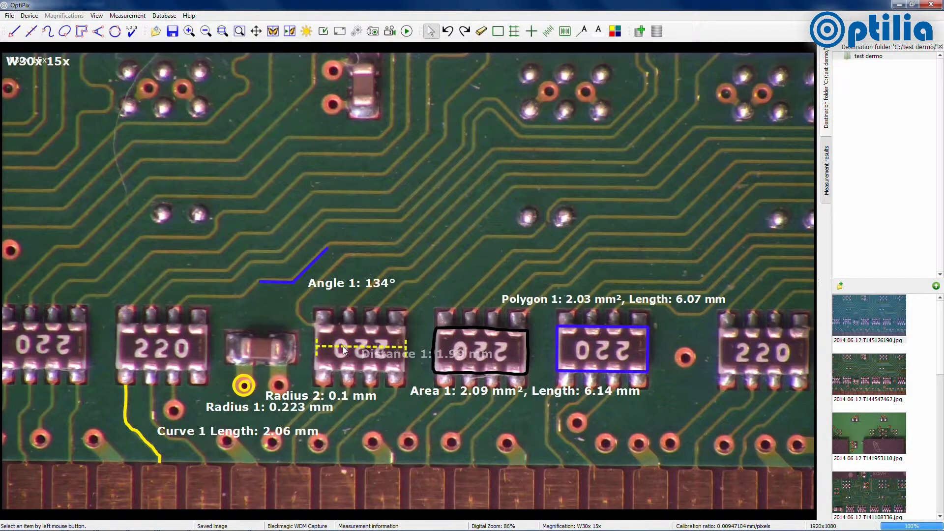
pyautogui.moveTo(352, 288); pyautogui.dragTo(329, 297)
pyautogui.moveTo(327, 249)
pyautogui.mouseDown()
pyautogui.moveTo(332, 258)
pyautogui.moveTo(327, 249)
pyautogui.mouseUp()
pyautogui.moveTo(263, 282); pyautogui.dragTo(309, 267)
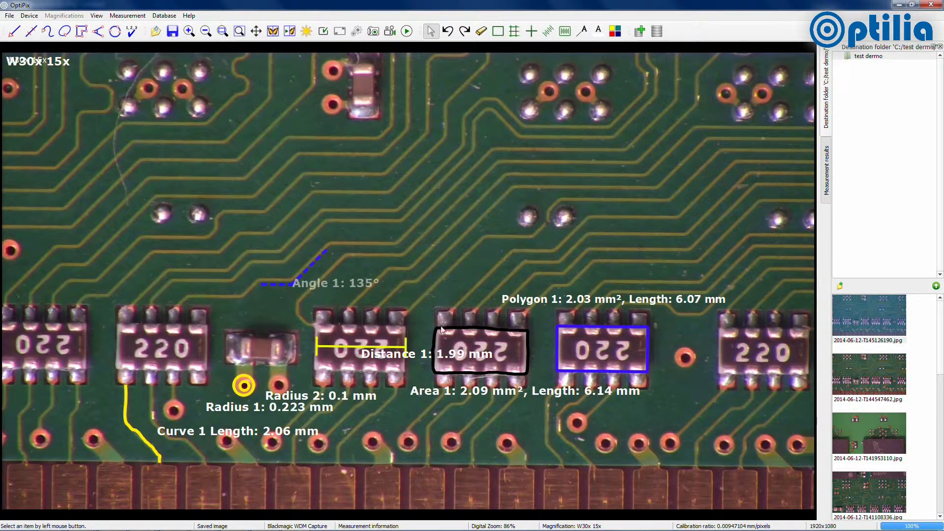
# Move the Area 1 outline slightly to the right and adjust the upper-right corner of Polygon 1
pyautogui.moveTo(445, 328)
pyautogui.mouseDown()
pyautogui.moveTo(418, 294)
pyautogui.moveTo(451, 328)
pyautogui.mouseUp()
pyautogui.moveTo(602, 352)
pyautogui.mouseDown()
pyautogui.moveTo(644, 350)
pyautogui.moveTo(604, 353)
pyautogui.mouseUp()
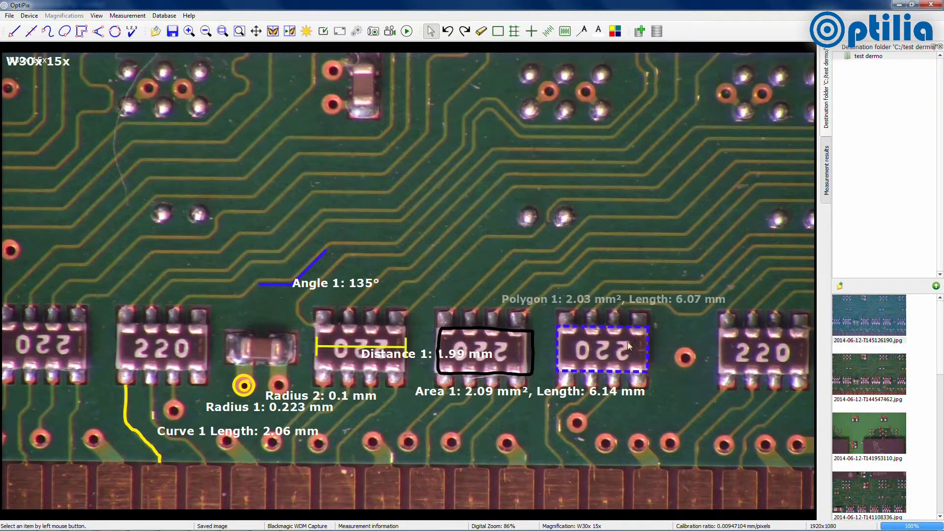
pyautogui.moveTo(650, 327)
pyautogui.mouseDown()
pyautogui.moveTo(680, 302)
pyautogui.moveTo(648, 328)
pyautogui.mouseUp()
# Enlarge the Radius 1 circle to about 0.274 mm and shift the whole Curve 1 slightly right and down
pyautogui.moveTo(249, 376)
pyautogui.mouseDown()
pyautogui.moveTo(284, 344)
pyautogui.moveTo(253, 377)
pyautogui.moveTo(252, 347)
pyautogui.moveTo(247, 381)
pyautogui.mouseUp()
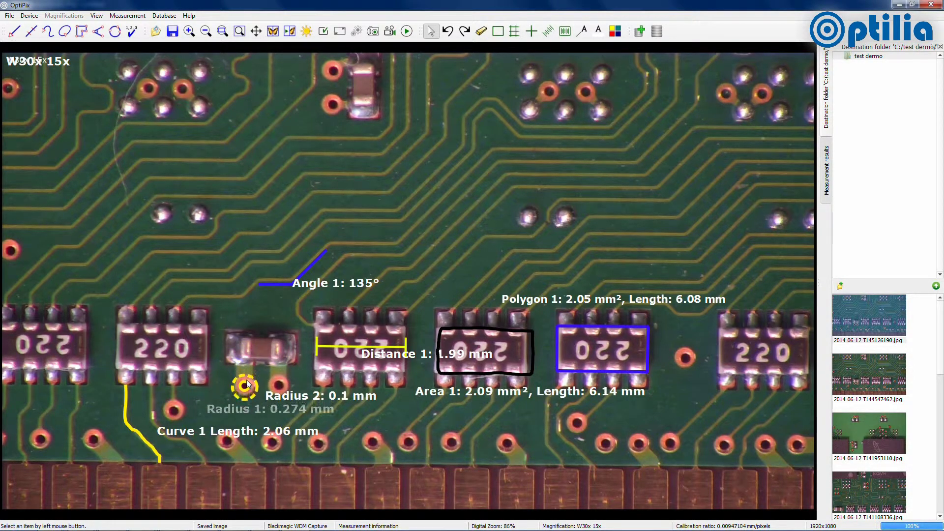
pyautogui.moveTo(124, 424)
pyautogui.mouseDown()
pyautogui.moveTo(207, 419)
pyautogui.moveTo(130, 426)
pyautogui.mouseUp()
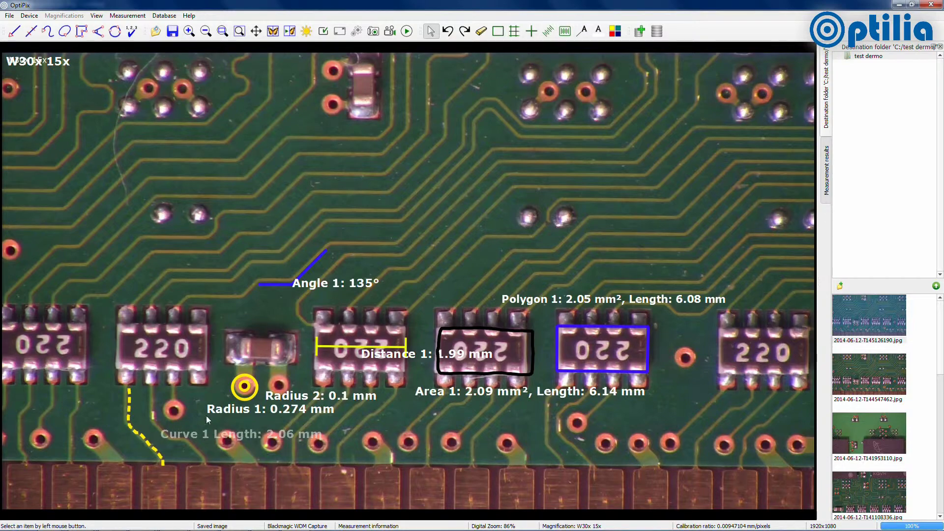
# Select Radius 2 from the overlapping circles, enlarge it to about 0.102 mm and move its label slightly left
pyautogui.scroll(5, 248, 391)
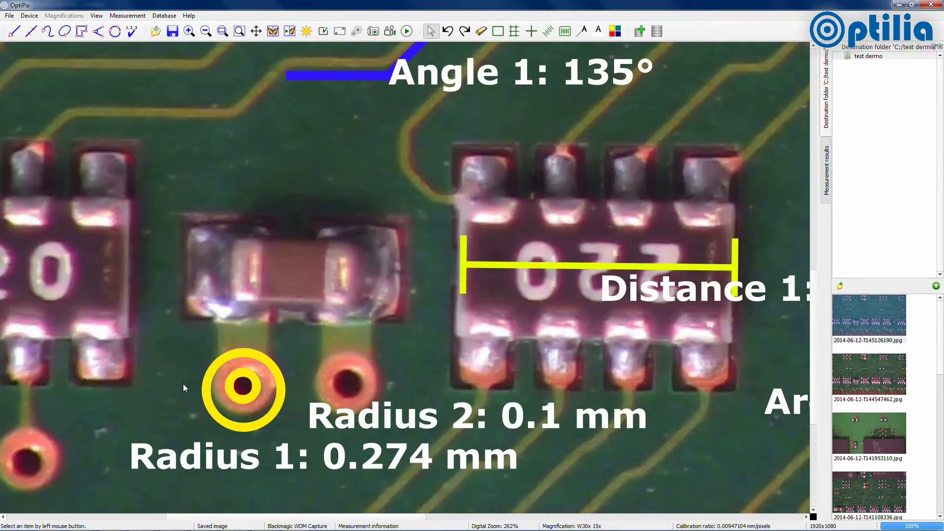
pyautogui.click(243, 390)
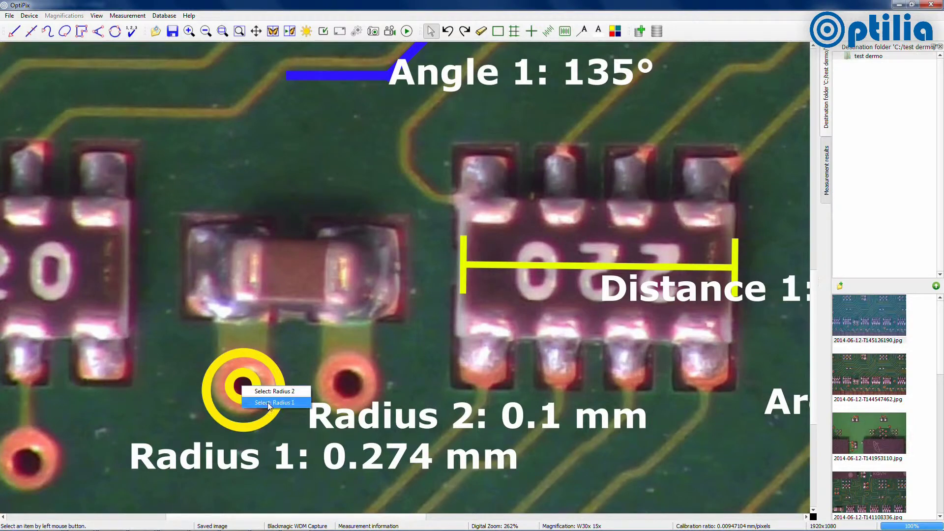
pyautogui.click(272, 392)
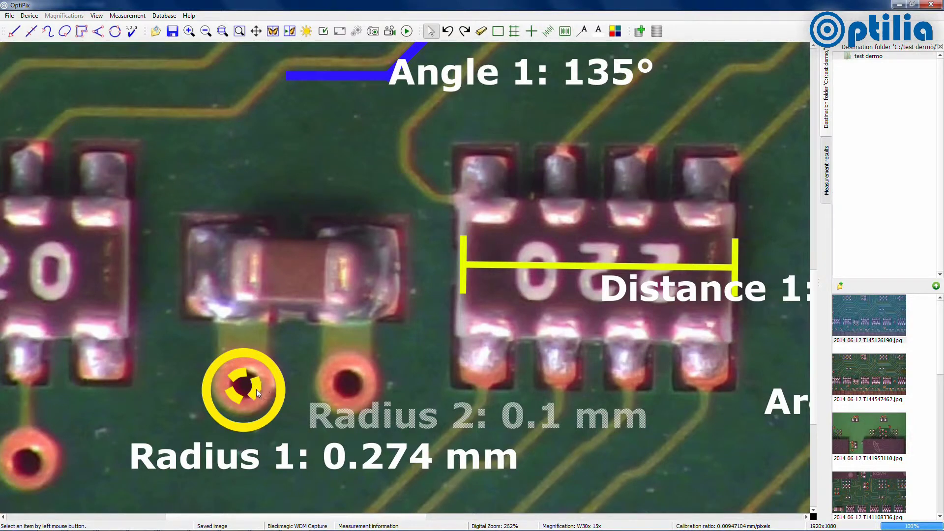
pyautogui.moveTo(256, 388)
pyautogui.mouseDown()
pyautogui.moveTo(374, 391)
pyautogui.moveTo(257, 388)
pyautogui.mouseUp()
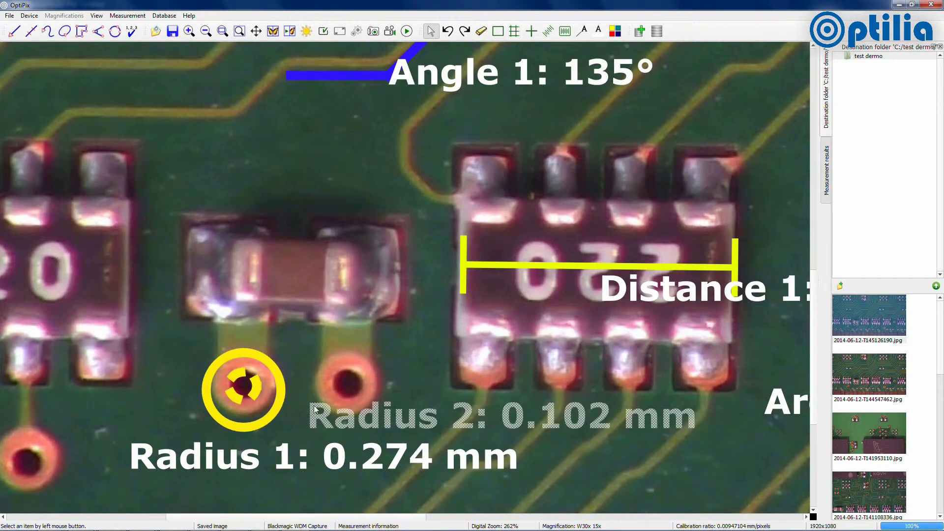
pyautogui.moveTo(316, 410)
pyautogui.mouseDown()
pyautogui.moveTo(361, 413)
pyautogui.moveTo(304, 419)
pyautogui.mouseUp()
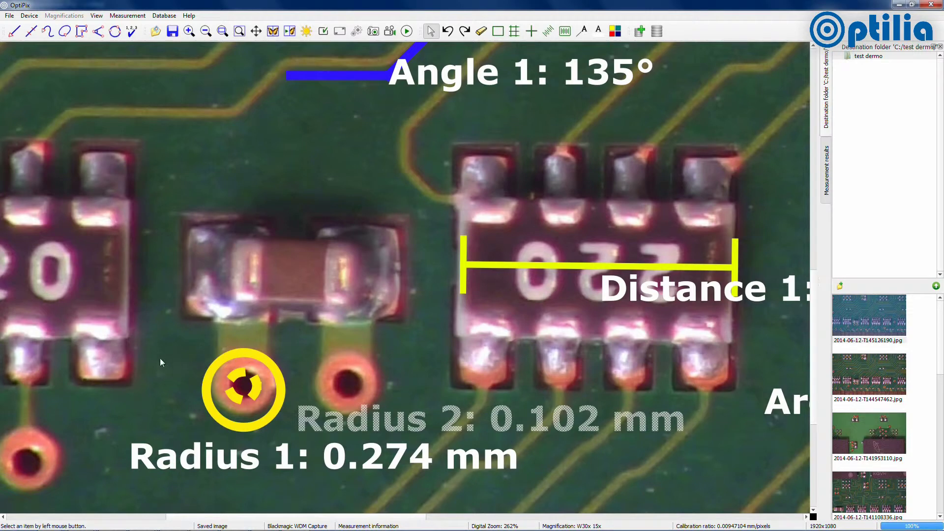
# Select Radius 1 from the overlapping circles and shrink it to about 0.24 mm
pyautogui.click(243, 389)
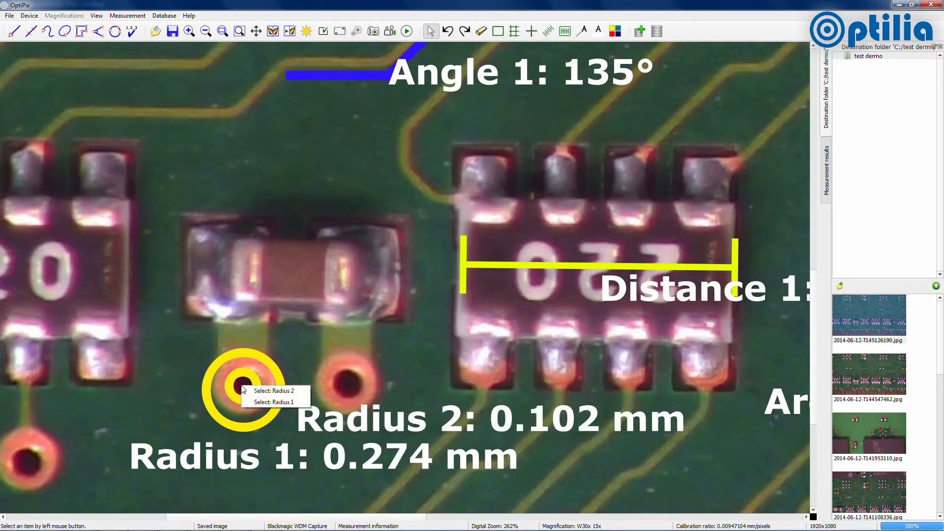
pyautogui.click(258, 402)
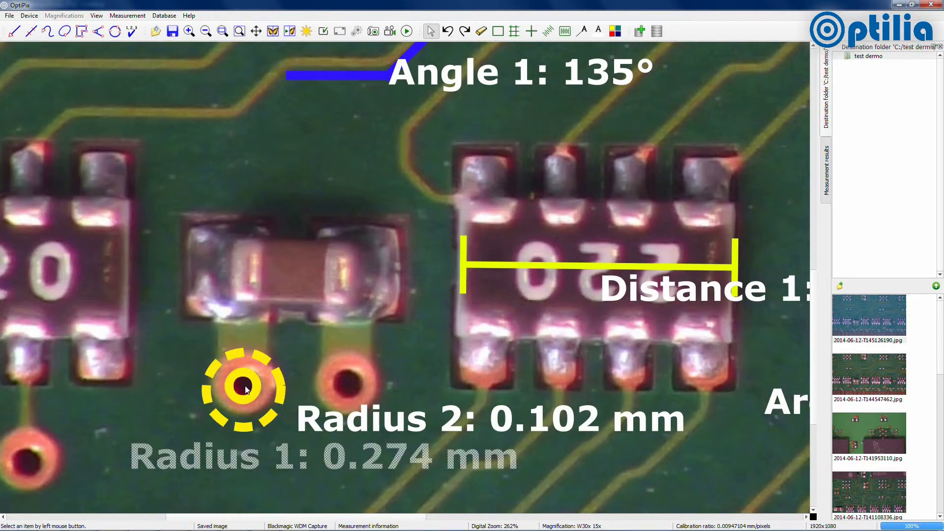
pyautogui.moveTo(246, 389); pyautogui.dragTo(211, 392)
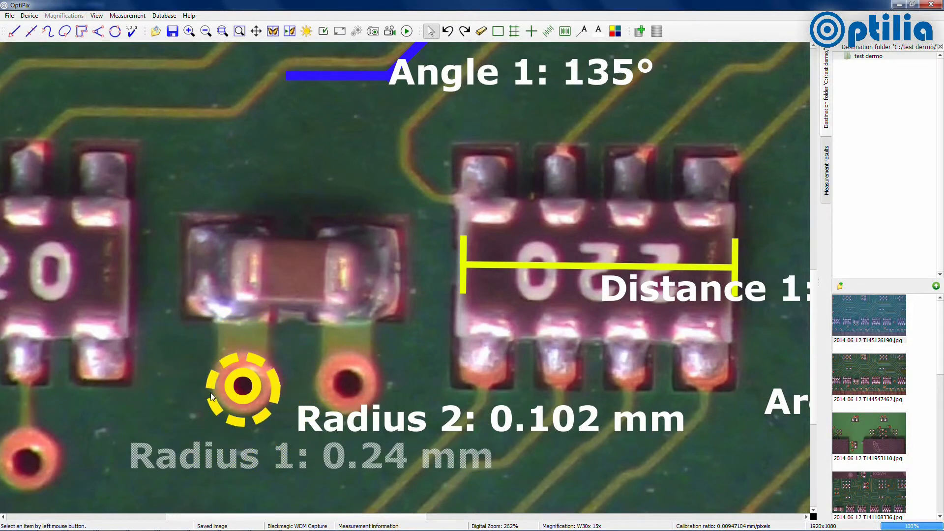
pyautogui.click(285, 350)
# Delete the Distance 1 measurement across the resistor array beside the capacitor
pyautogui.scroll(-5, 335, 352)
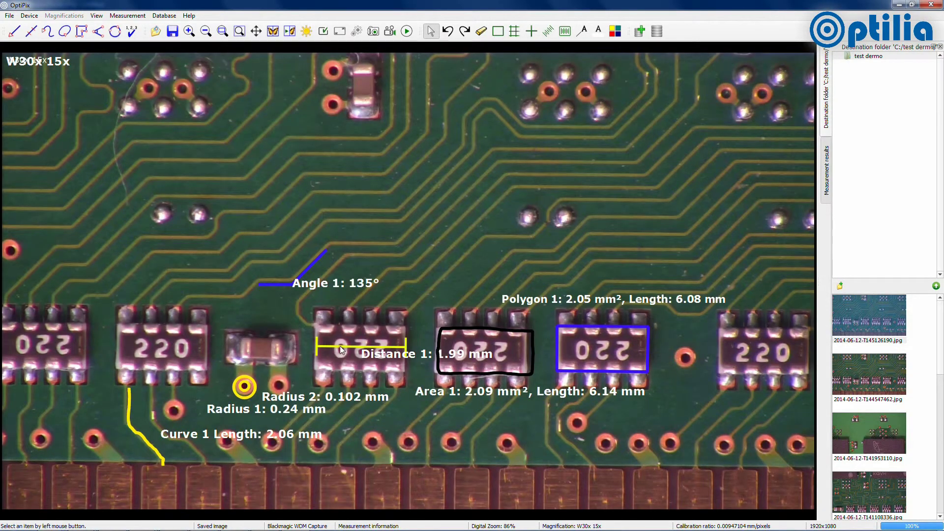
pyautogui.rightClick(341, 346)
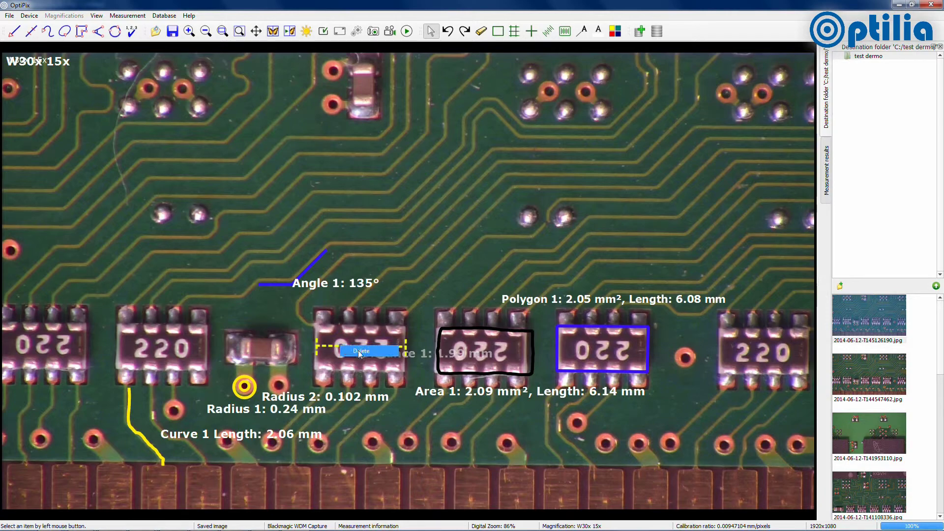
pyautogui.click(358, 351)
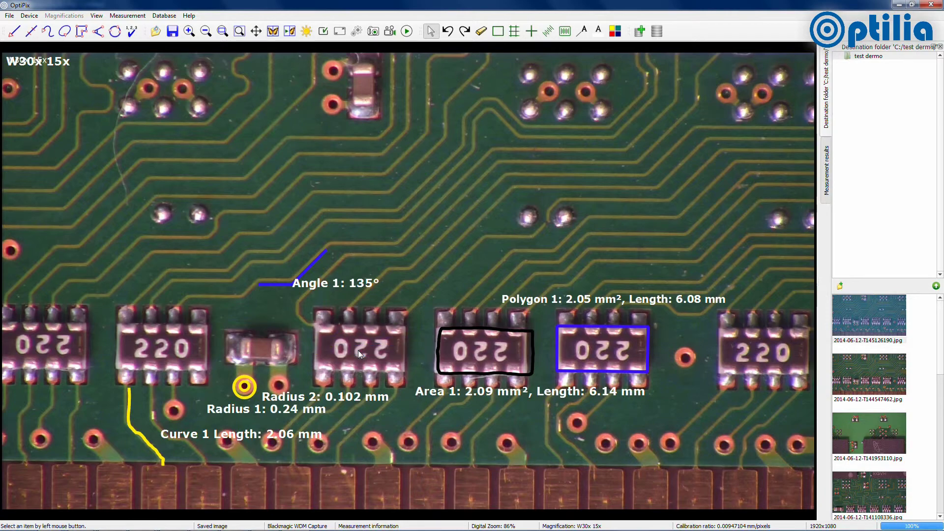
# Undo the last three measurement actions, including Area 1 and Curve 1, and redo all three
pyautogui.click(452, 35)
pyautogui.click(452, 36)
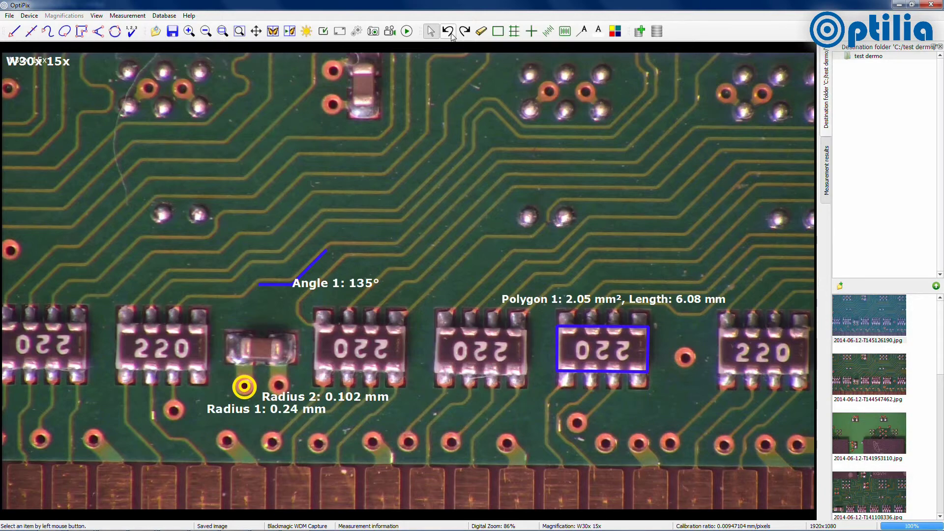
pyautogui.click(453, 35)
pyautogui.click(464, 33)
pyautogui.click(465, 33)
pyautogui.click(465, 33)
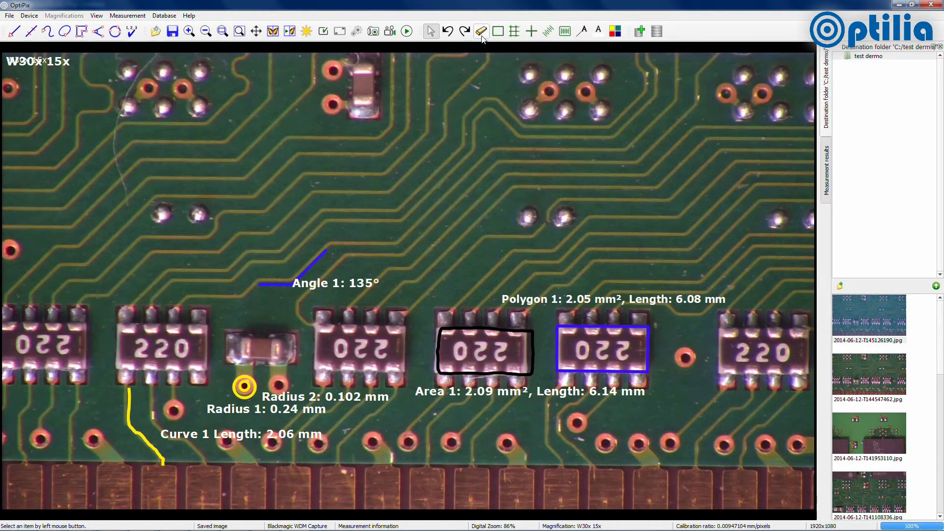
# Clear all measurements from the circuit board image and confirm the deletion
pyautogui.click(481, 32)
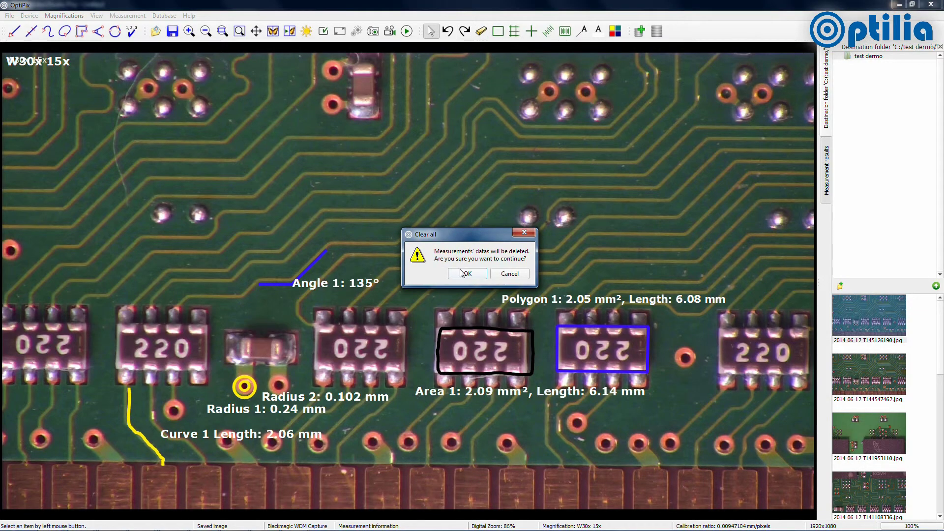
pyautogui.click(463, 273)
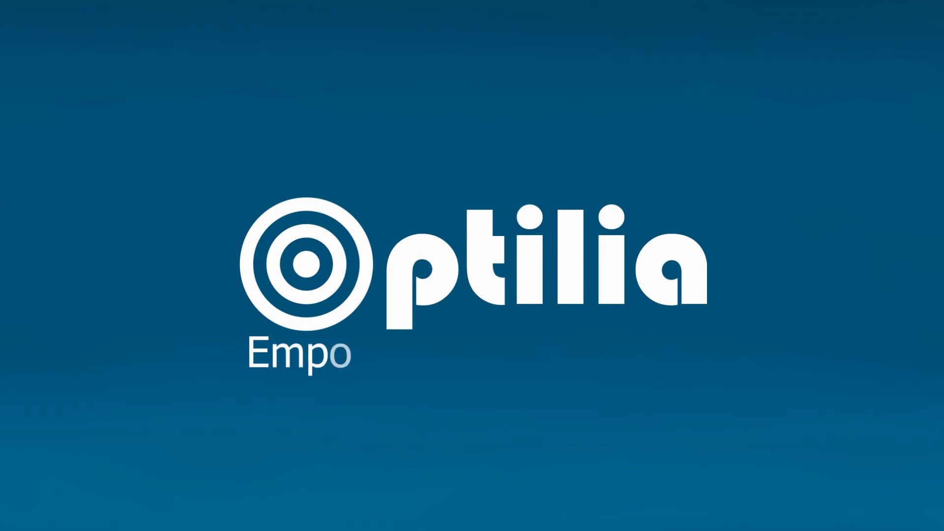